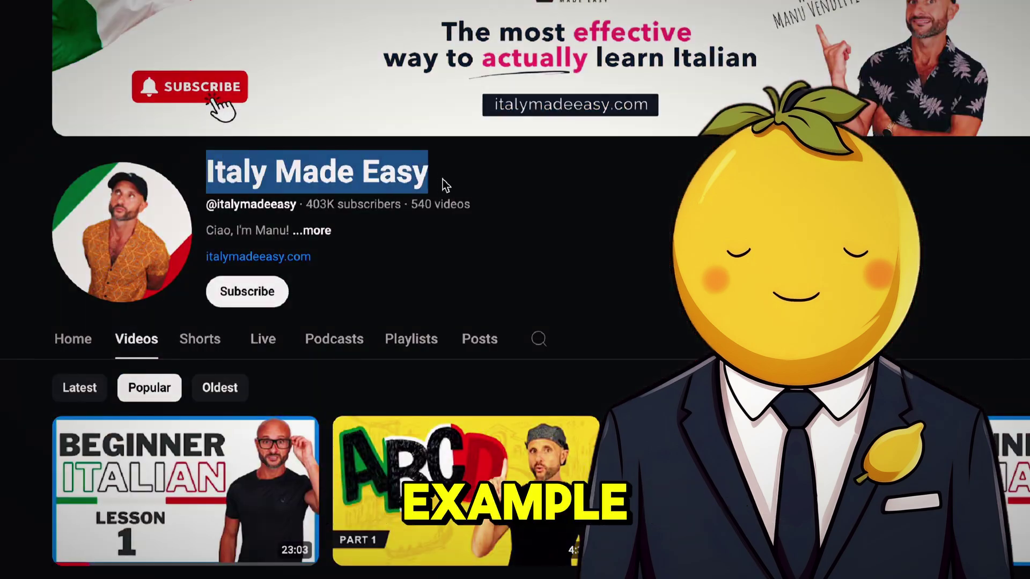
Scroll through Italy Made Easy's popular videos and its Italian course website and pricing
scroll(515, 289, "down", 12)
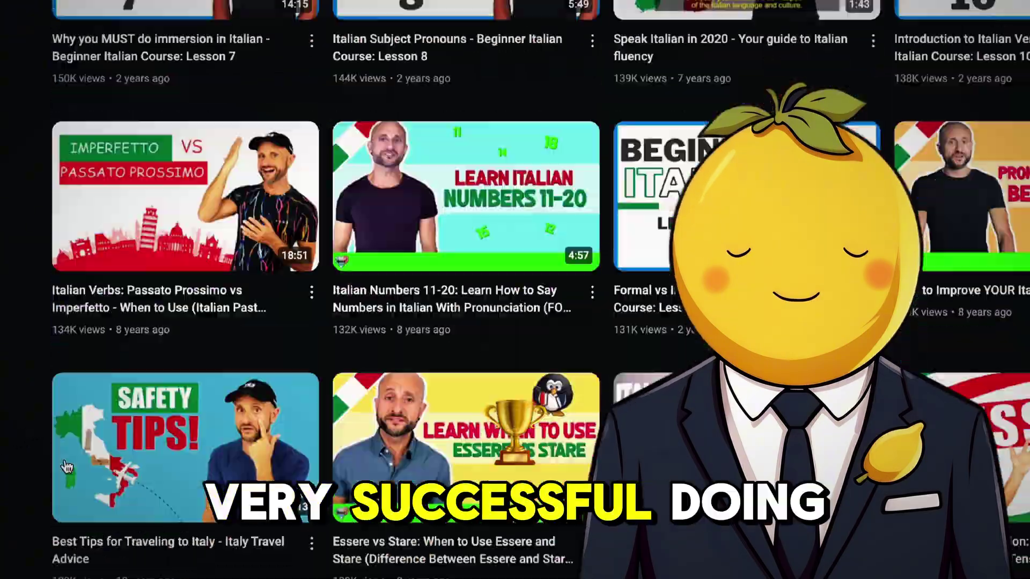
scroll(66, 466, "up", 20)
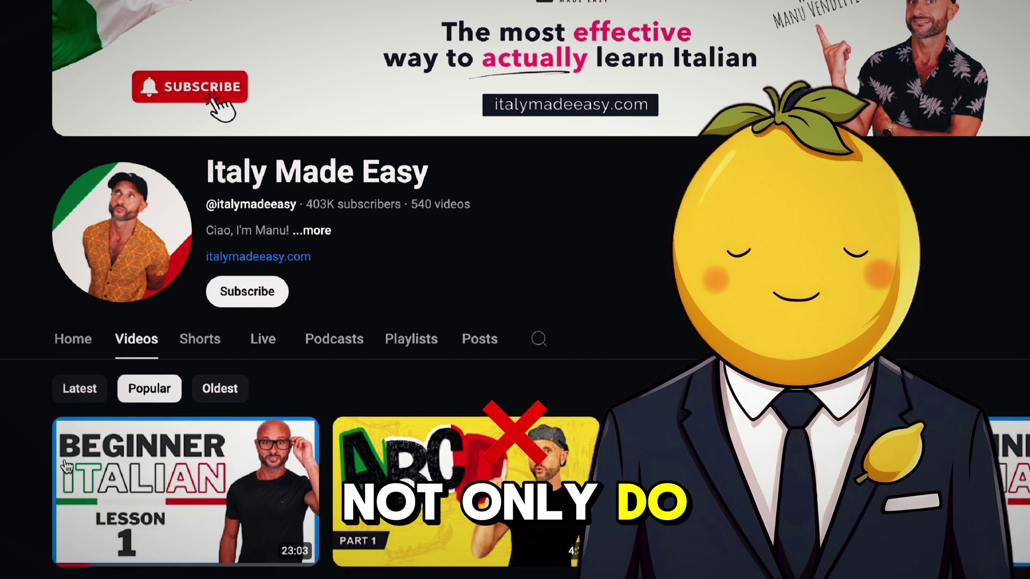
mouse_move(66, 466)
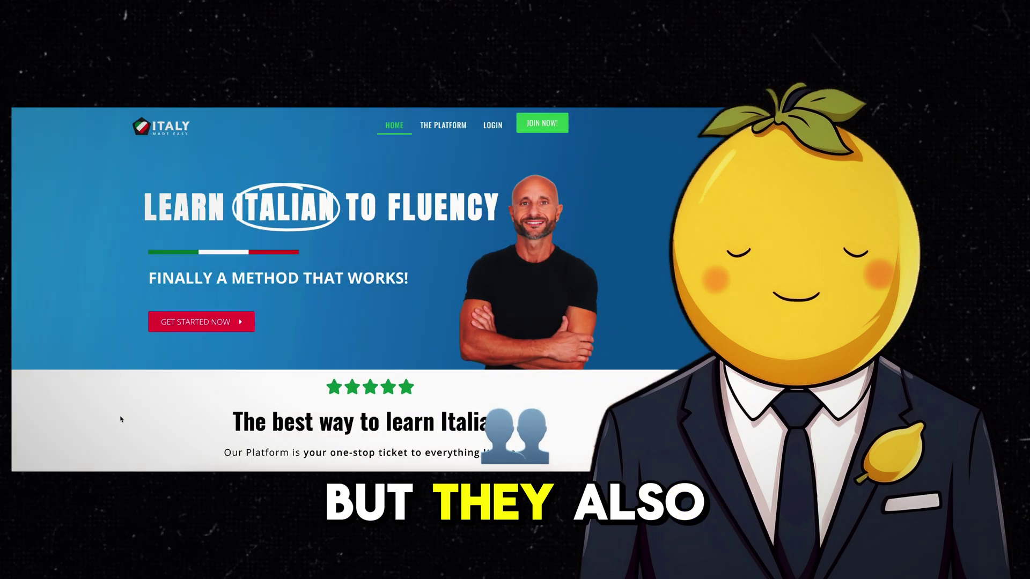
scroll(122, 415, "down", 12)
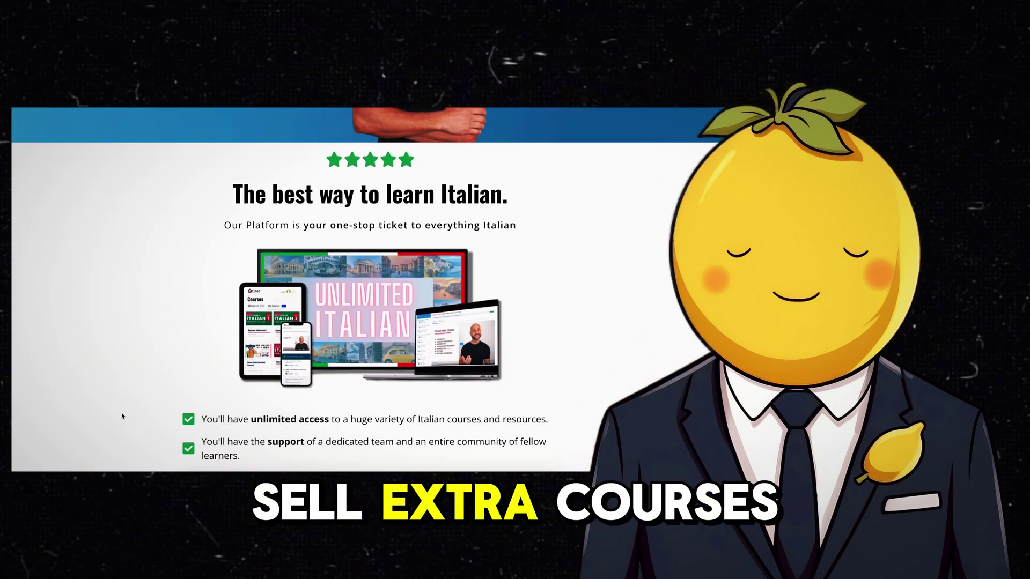
scroll(122, 416, "down", 3)
scroll(122, 416, "down", 1)
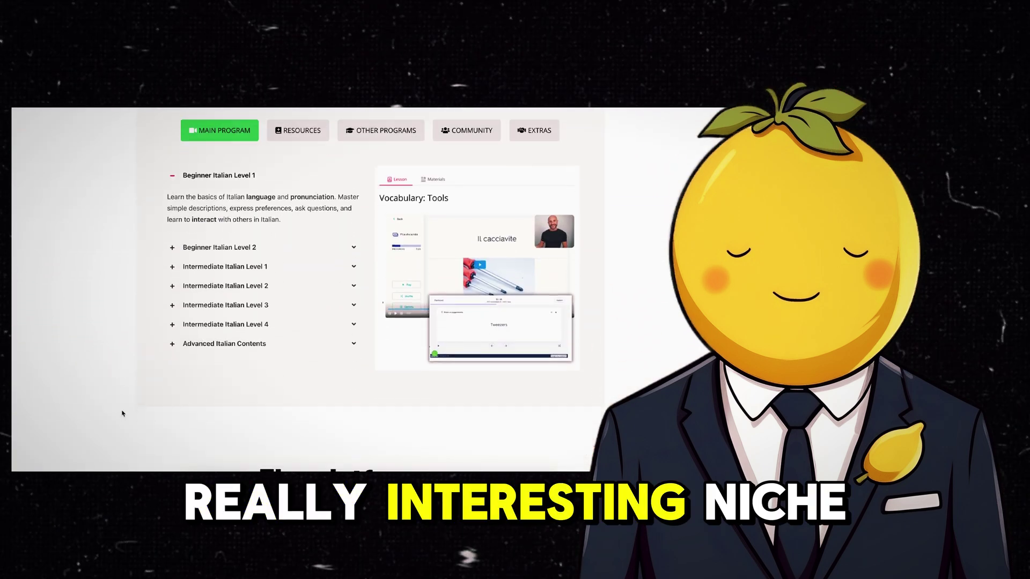
scroll(122, 414, "down", 3)
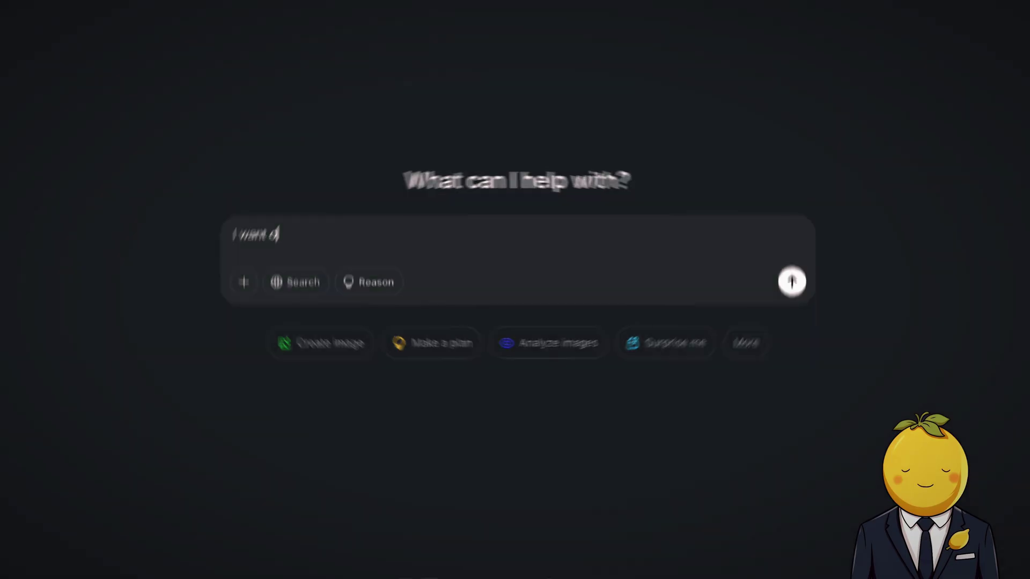
Ask ChatGPT for a one-minute beginner Italian YouTube lesson script and copy the generated script
type("o make a ")
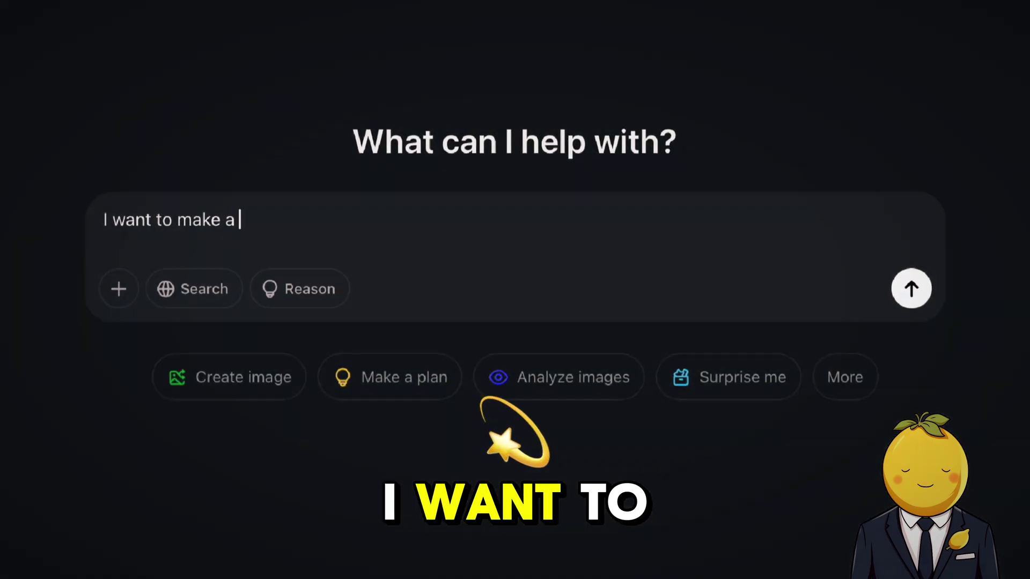
type("YouTube channel that is teaching the Italian la")
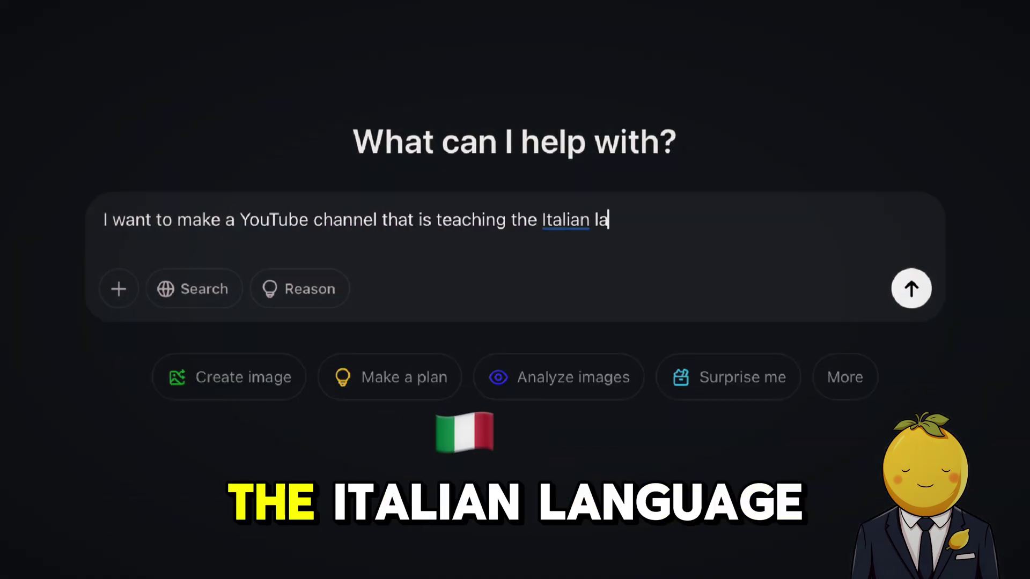
type("nguage. please give me the ")
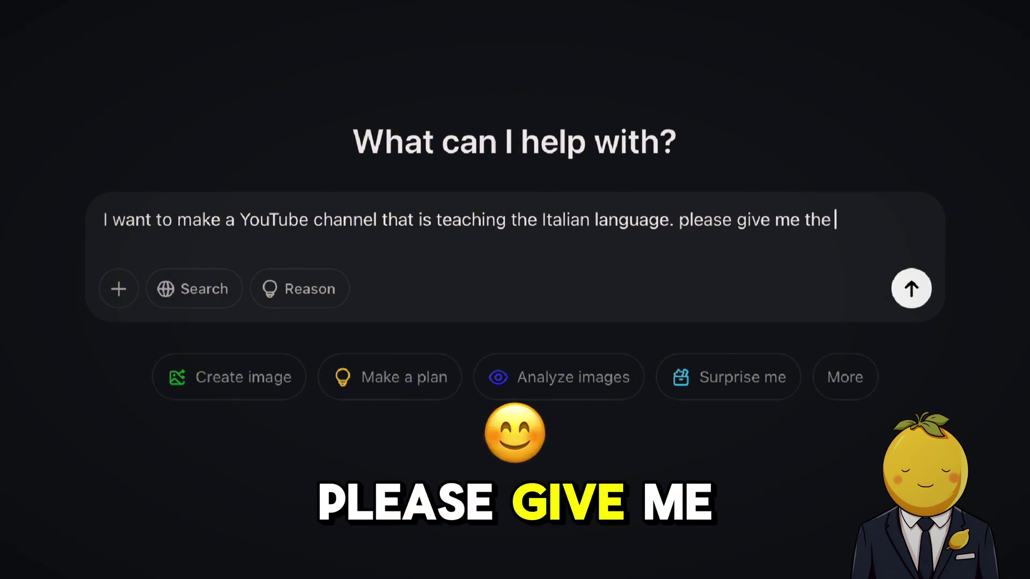
type("video script (for a 1 minute video)")
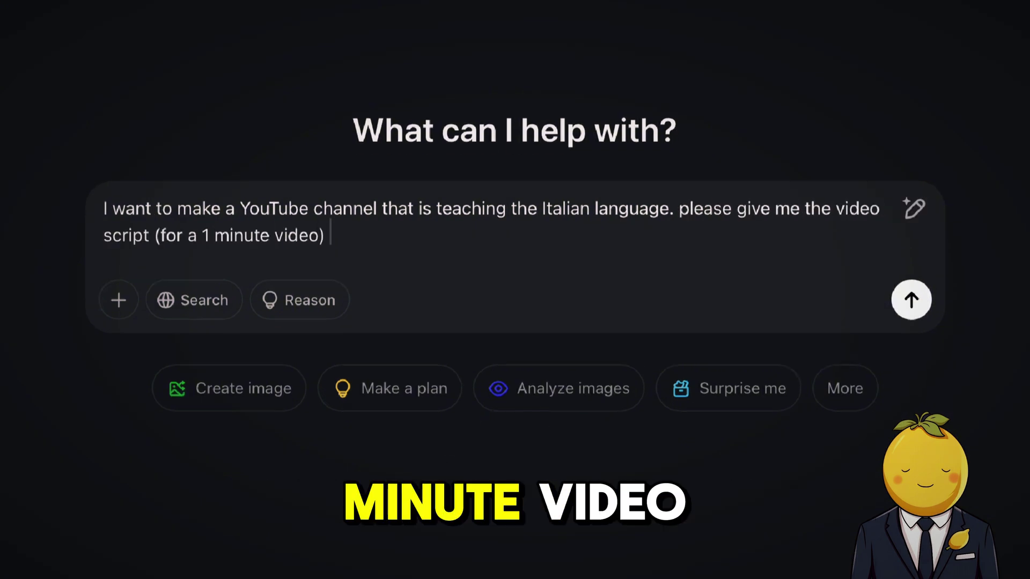
type(" for the first video which should be a beginner startung")
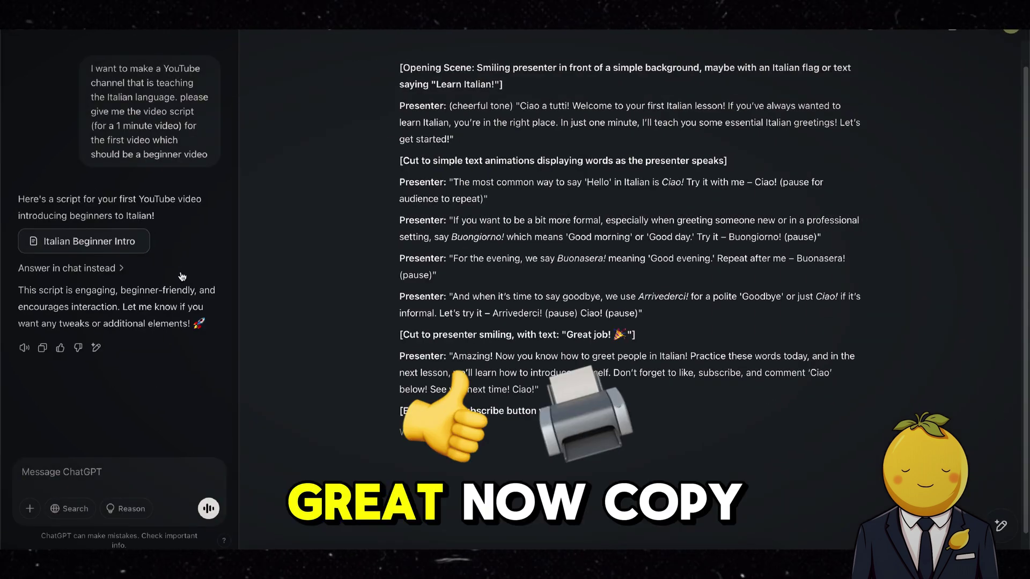
left_click_drag(516, 106, 538, 391)
right_click(573, 307)
left_click(588, 373)
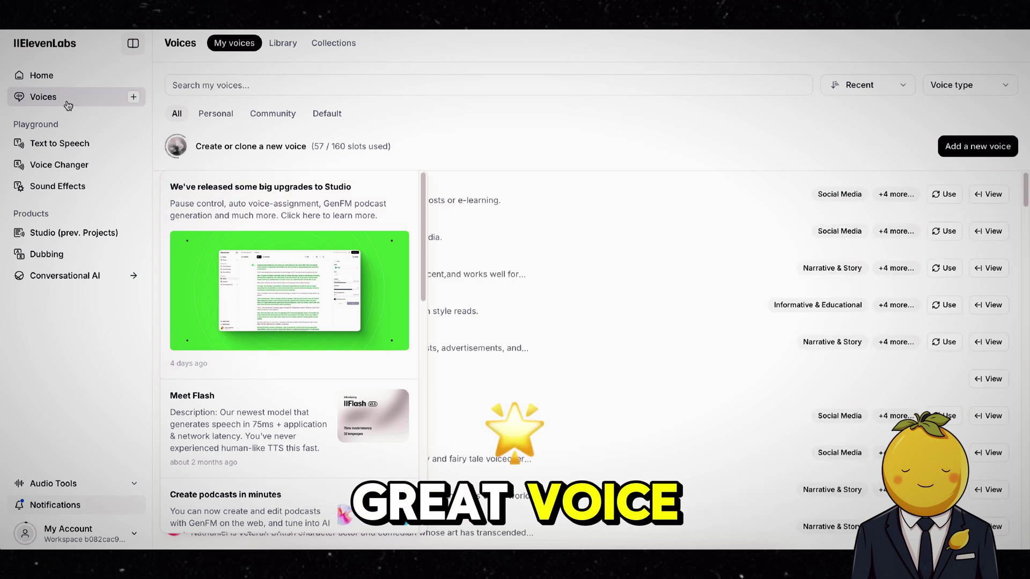
Search the voice library for 'italian accent' and preview the Gioele Mediterraneo and Oceano voices
left_click(510, 133)
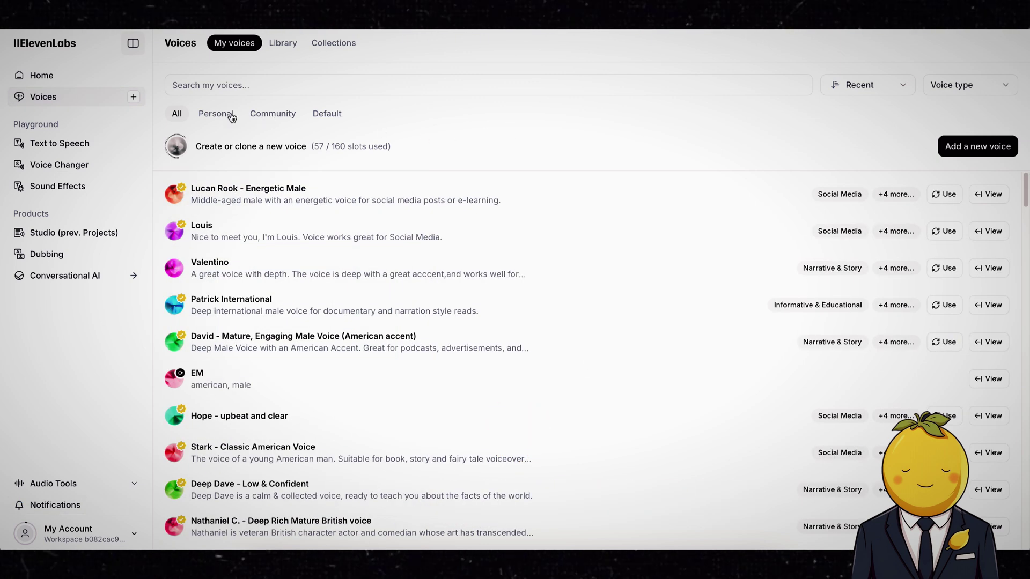
left_click(274, 43)
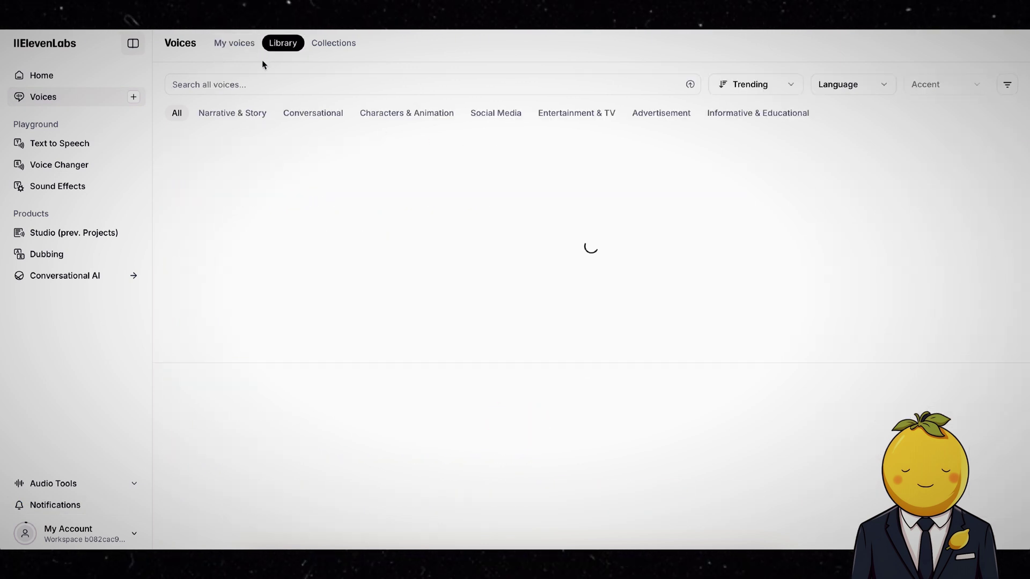
left_click(256, 80)
type("italian accent")
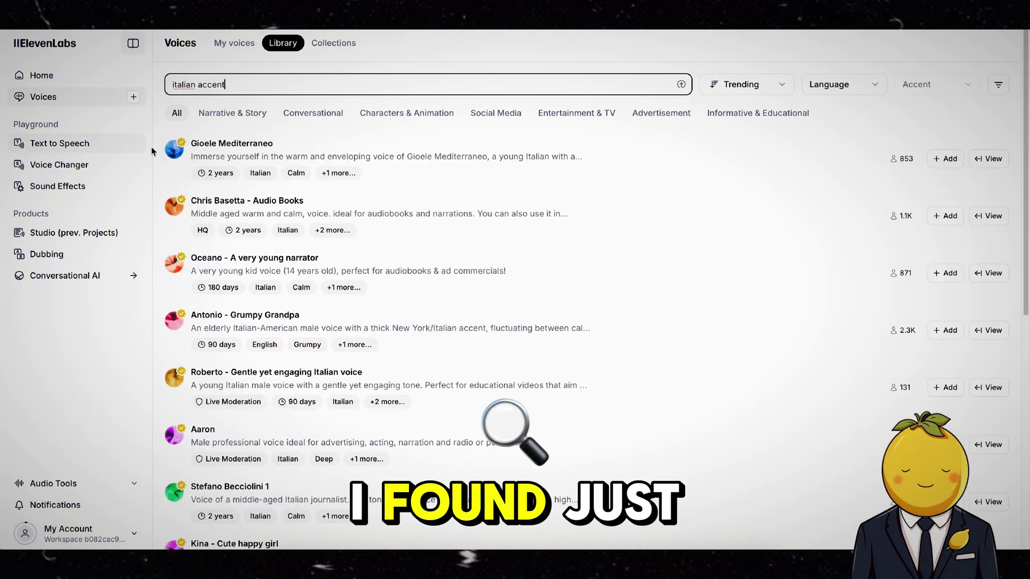
left_click(174, 150)
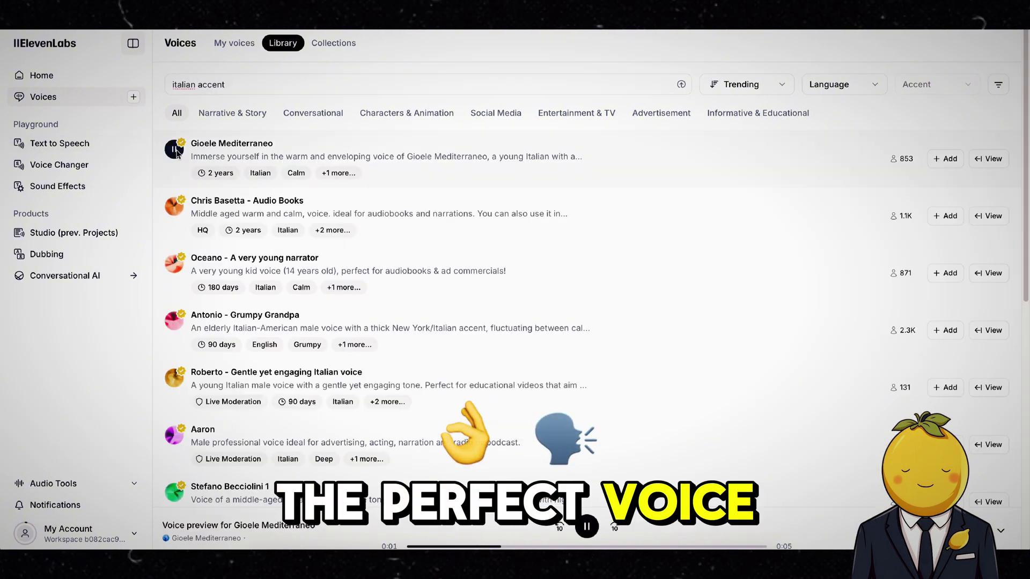
left_click(175, 263)
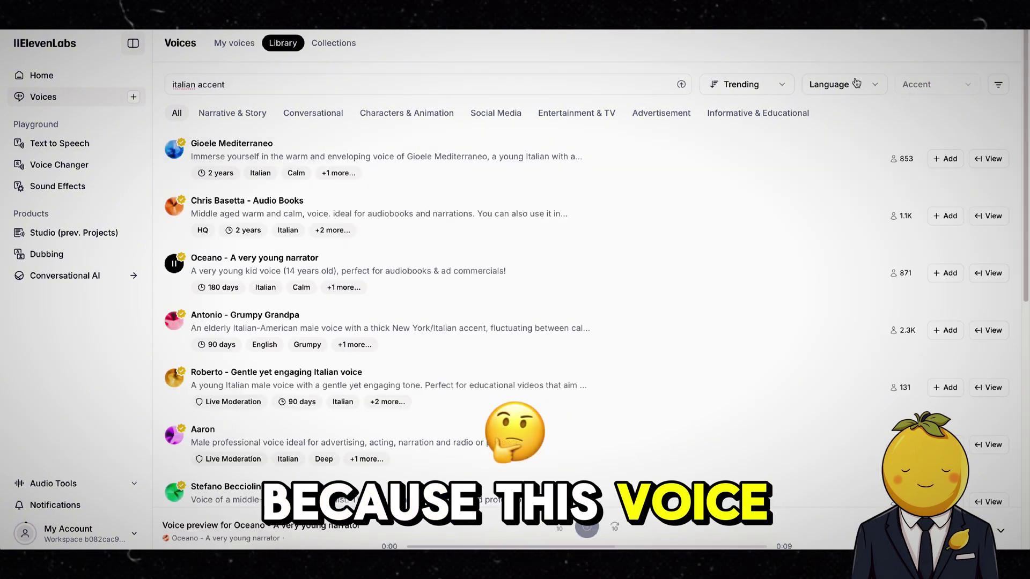
Filter voices to English and preview Antonio - Grumpy Grandpa and Antonio - English with Subtle Italian Accent
left_click(856, 83)
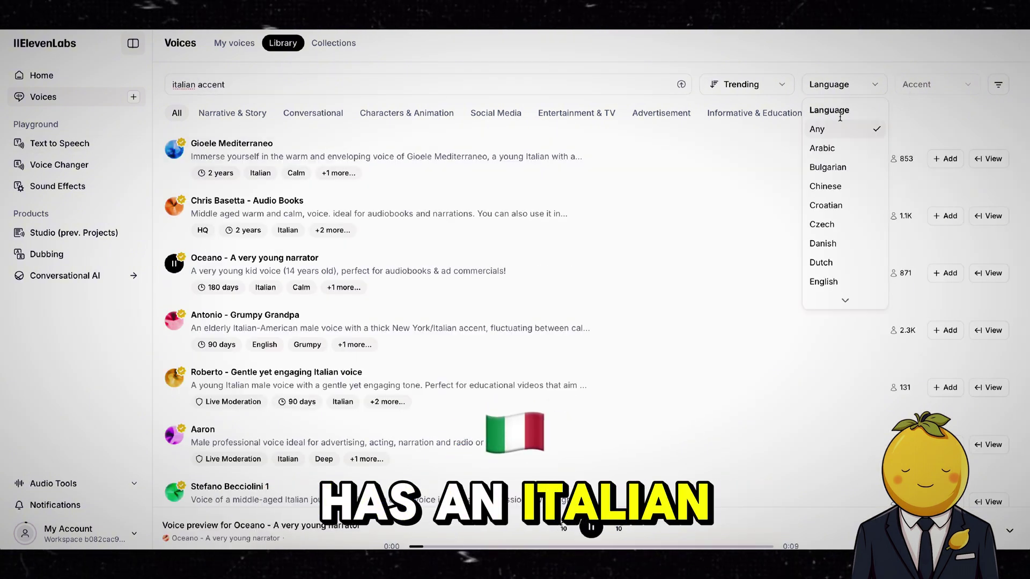
left_click(804, 288)
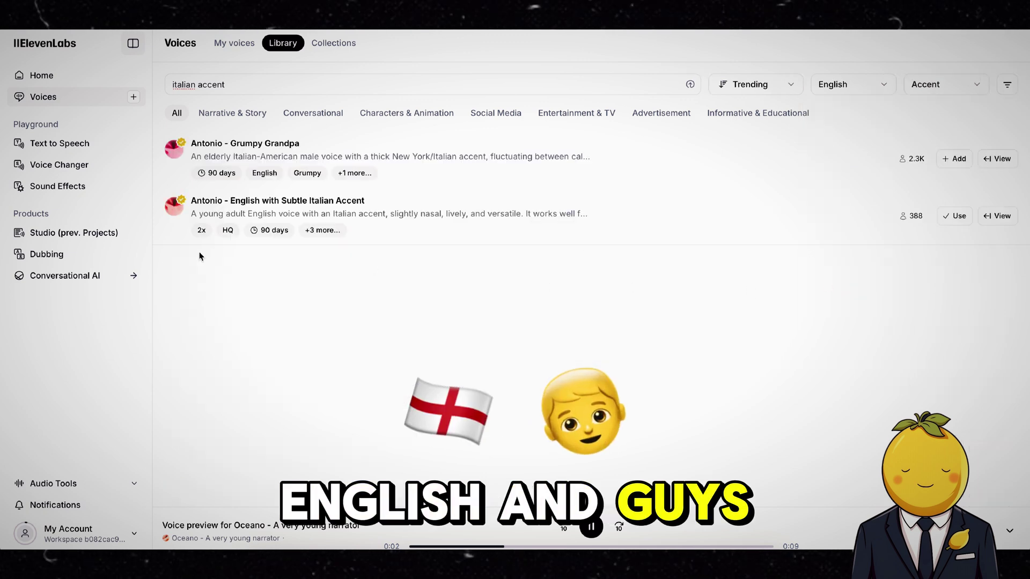
left_click(174, 150)
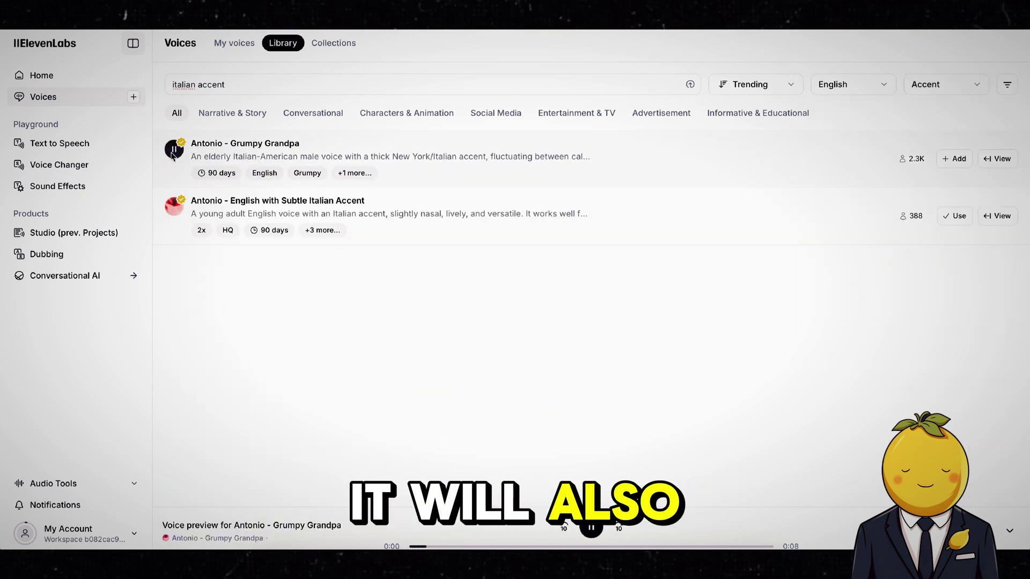
left_click(177, 211)
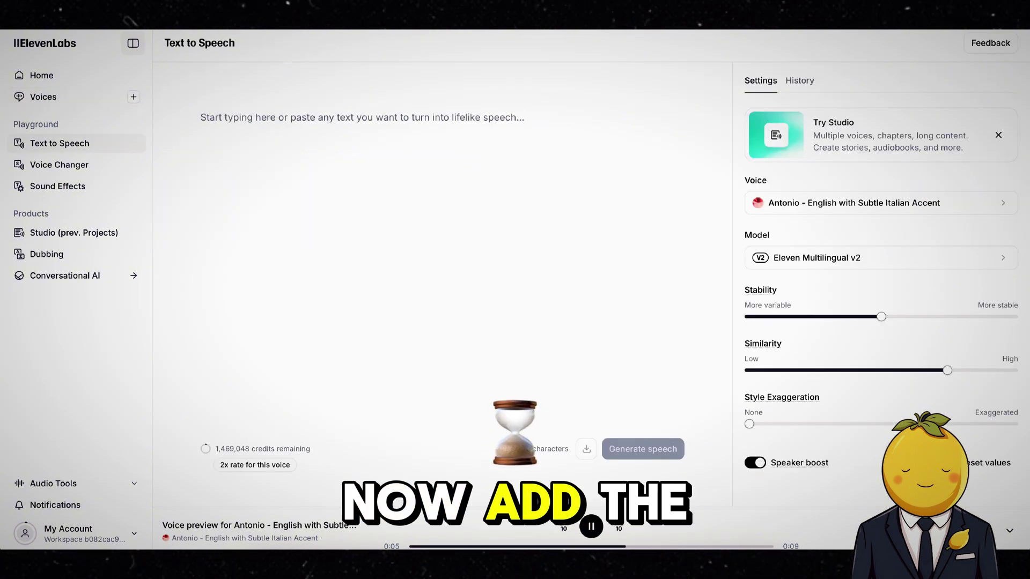
Paste the script, then remove the text-animations direction, first Presenter: label and pause note after Ciao!
key("ctrl+v")
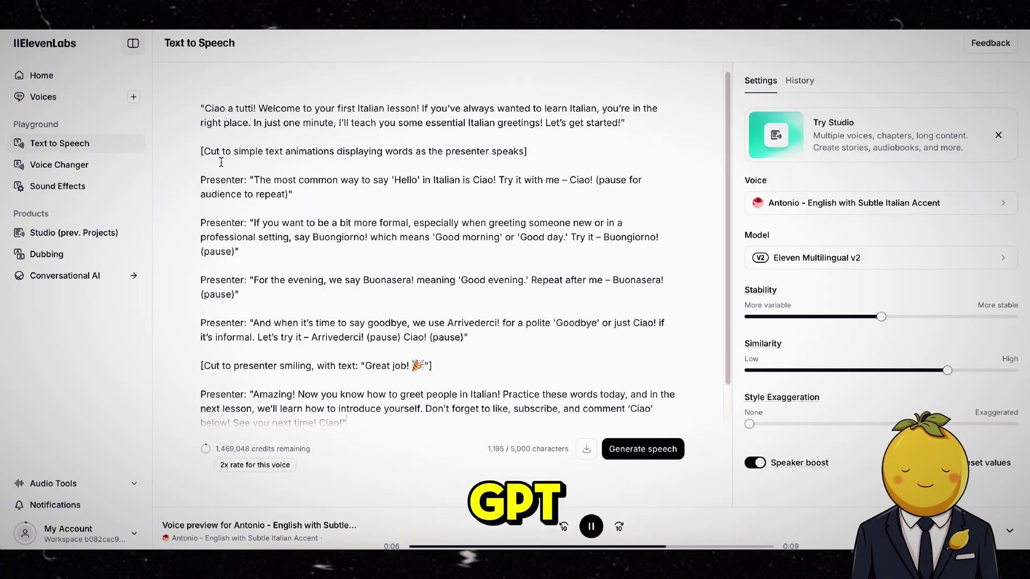
left_click_drag(221, 160, 191, 137)
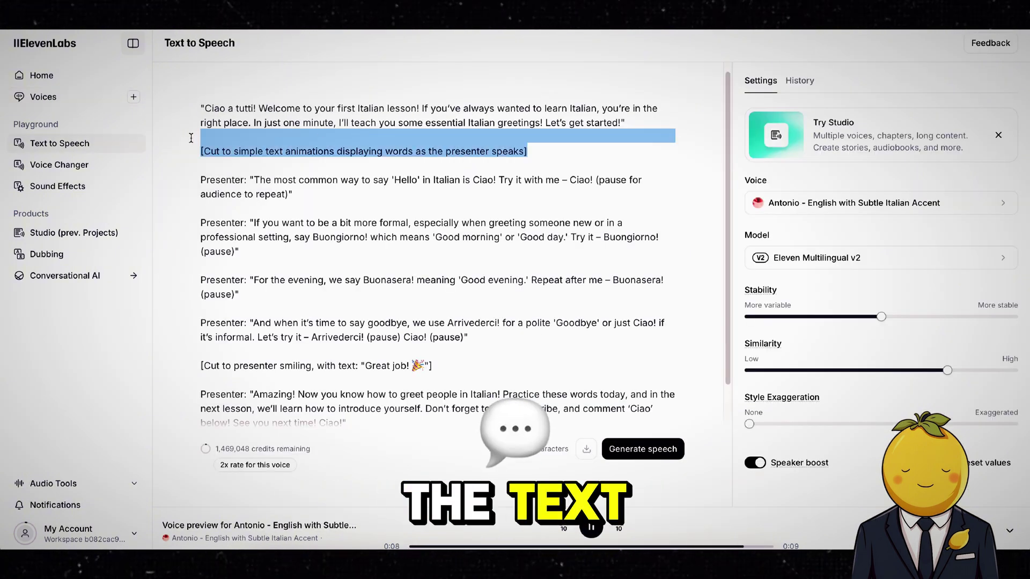
key("BackSpace")
left_click_drag(250, 165, 194, 161)
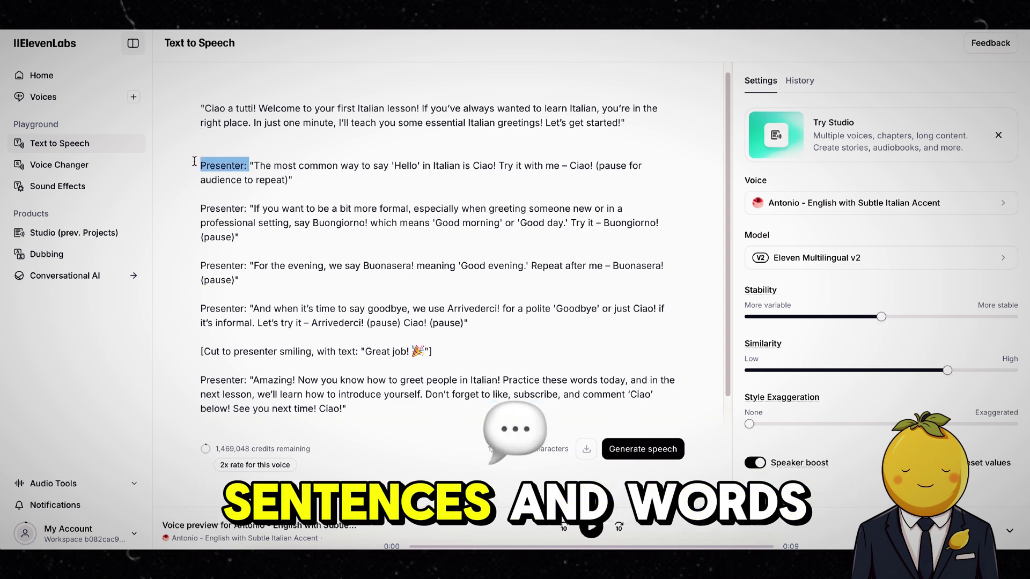
key("BackSpace")
key("BackSpace")
left_click_drag(544, 165, 200, 193)
Remove the remaining Presenter: labels, the (pause) notes after Buongiorno! and Buonasera!, and the Cut-to-presenter line
key("BackSpace")
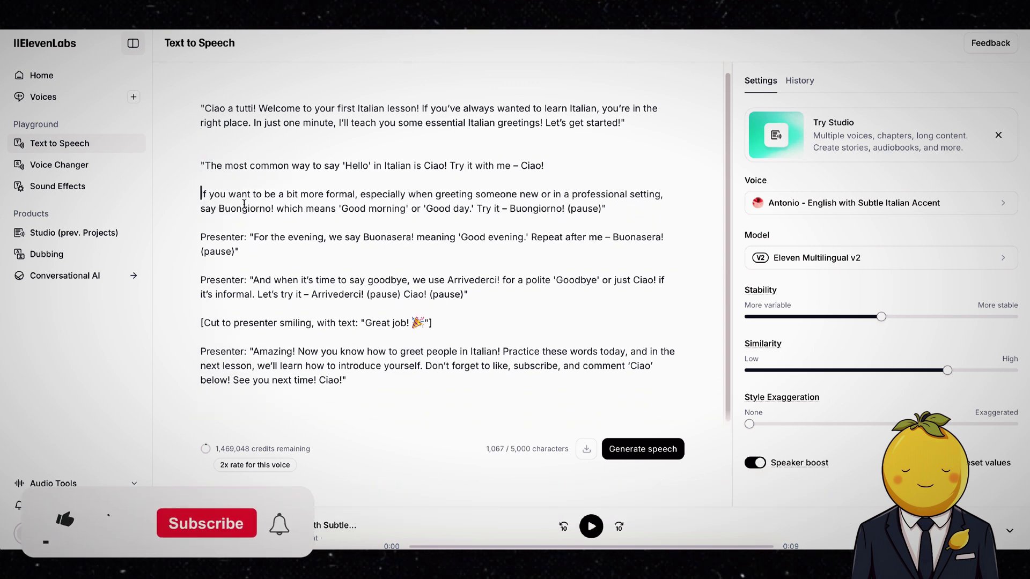
left_click_drag(567, 208, 600, 209)
key("BackSpace")
left_click_drag(251, 237, 200, 237)
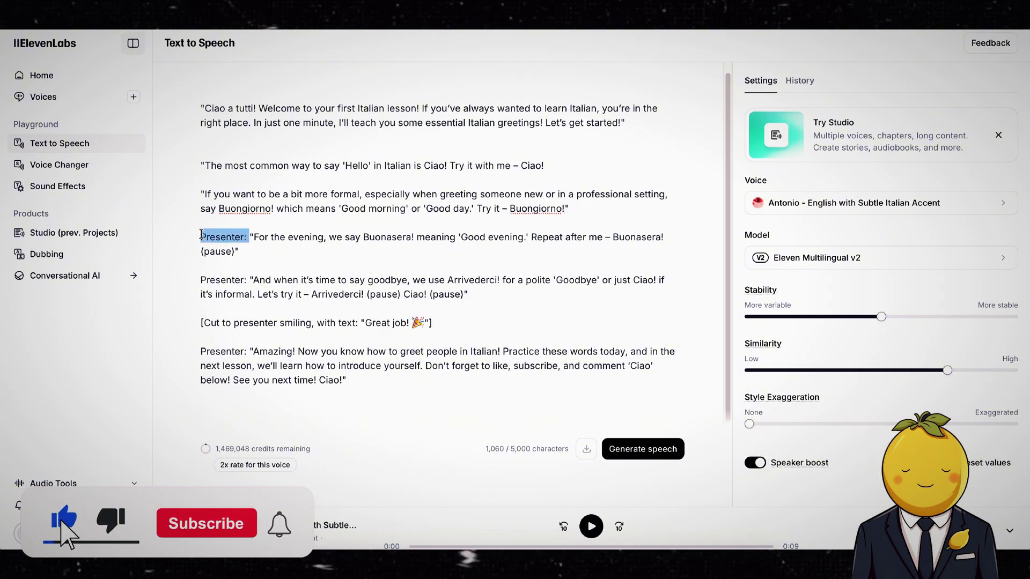
key("BackSpace")
left_click_drag(616, 245, 652, 245)
key("BackSpace")
left_click_drag(250, 274, 200, 274)
key("BackSpace")
left_click_drag(432, 317, 201, 317)
key("BackSpace")
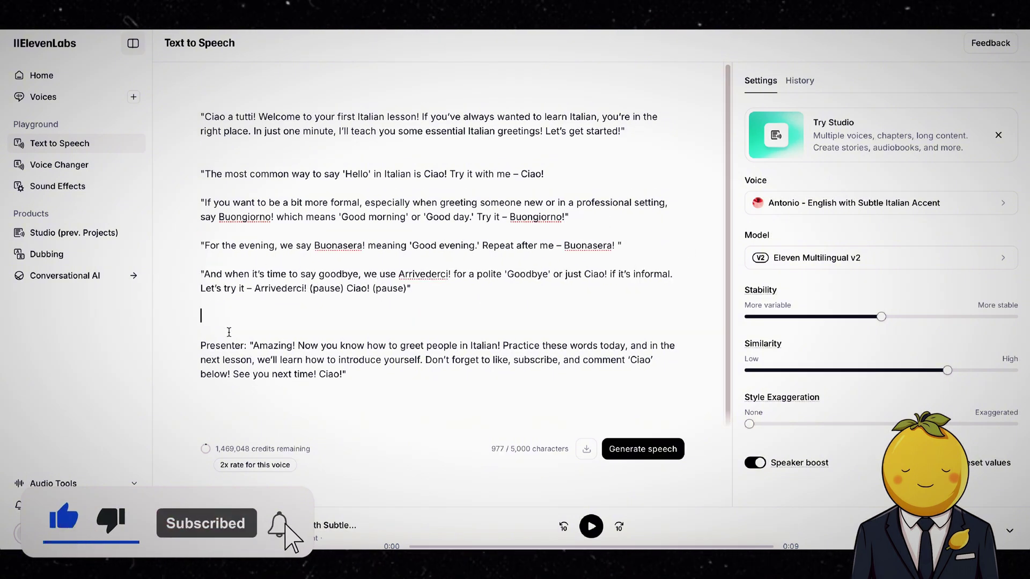
left_click_drag(251, 346, 200, 346)
key("BackSpace")
key("BackSpace")
key("BackSpace")
Clear the (pause) notes after Arrivederci! and the closing Ciao!, then generate the Antonio speech
left_click_drag(307, 289, 346, 289)
key("Return")
key("Return")
left_click_drag(223, 317, 253, 317)
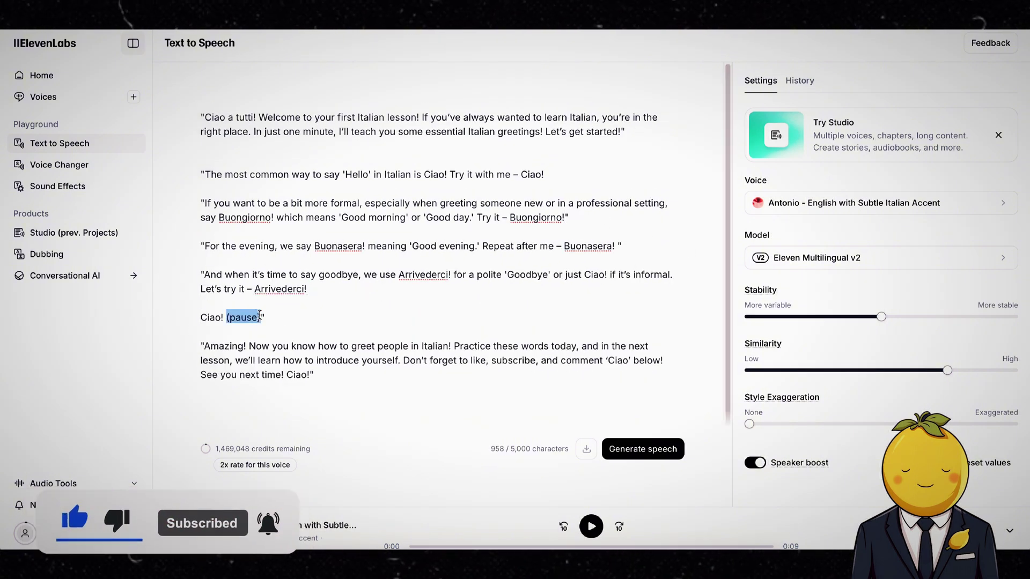
key("BackSpace")
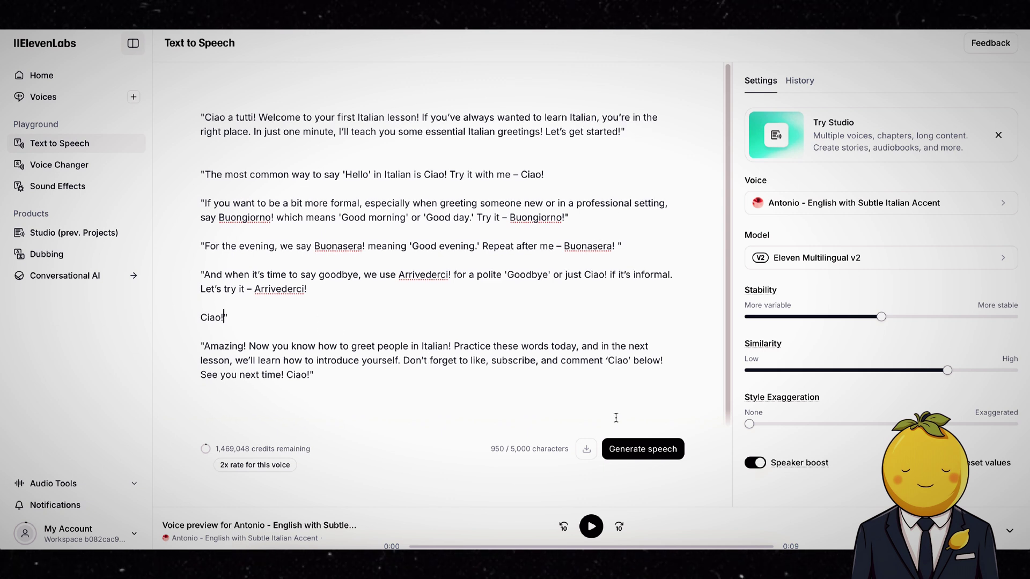
left_click(643, 449)
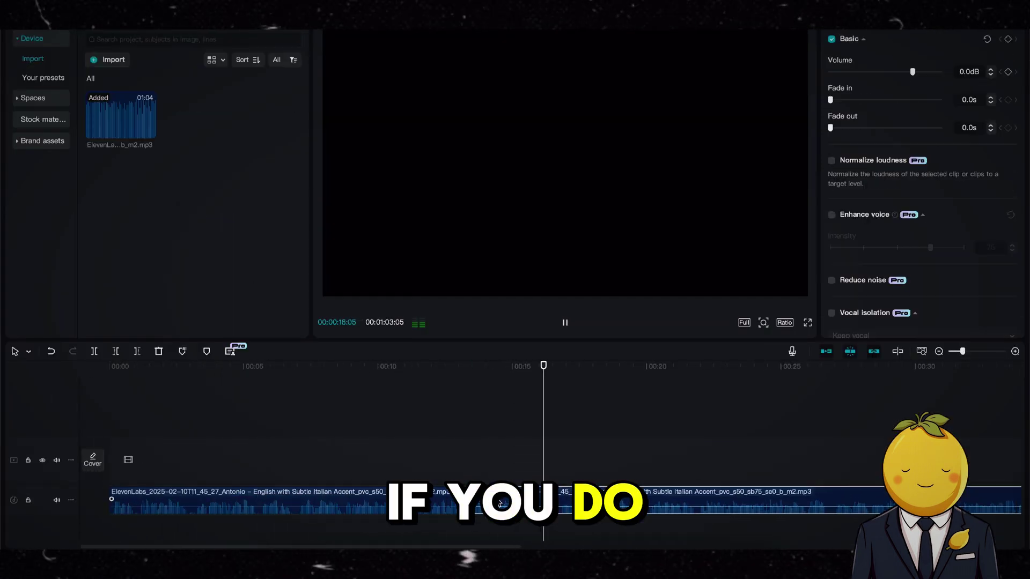
Split the voiceover clip twice with Ctrl+B and shift the later piece right to leave a gap
key("ctrl+b")
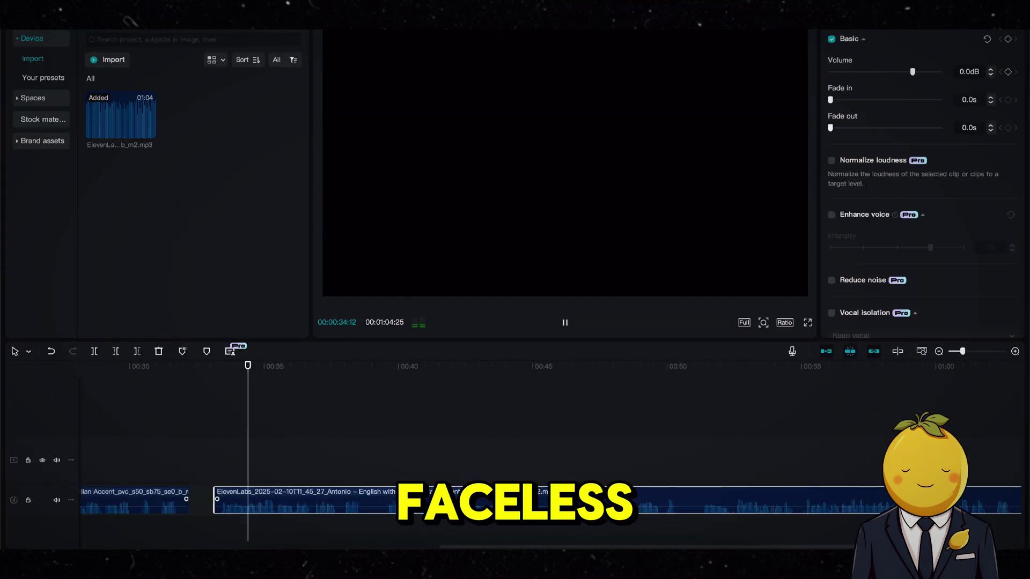
key("ctrl+b")
left_click_drag(387, 505, 399, 505)
scroll(281, 505, "right", 5)
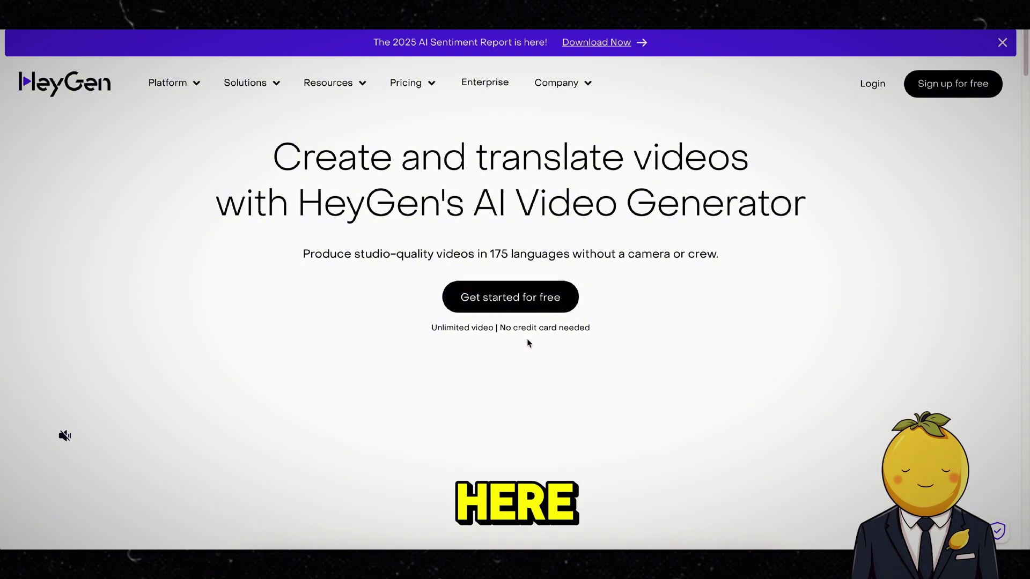
Sign up for HeyGen with a Google account on the Free plan
left_click(535, 298)
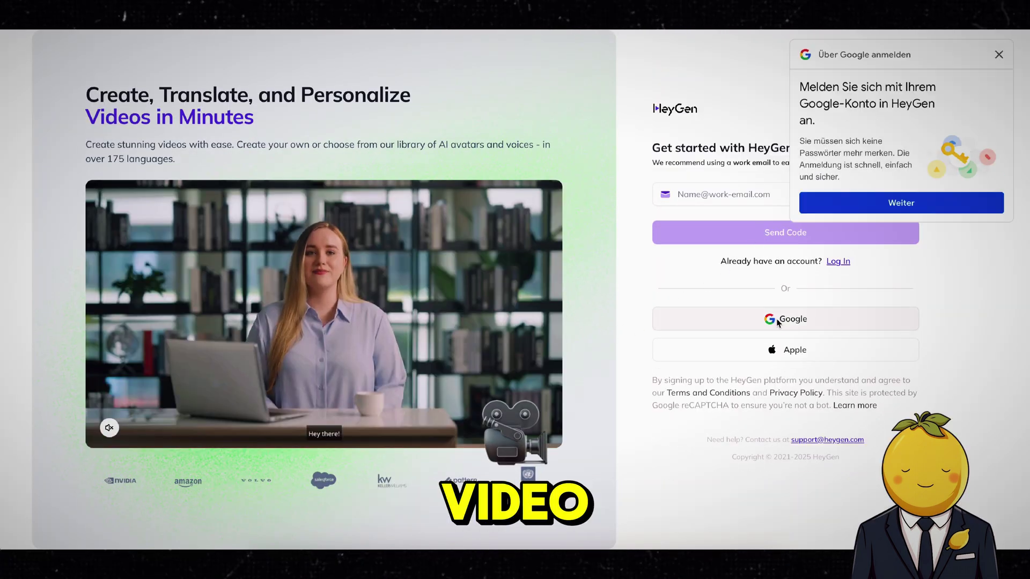
left_click(785, 319)
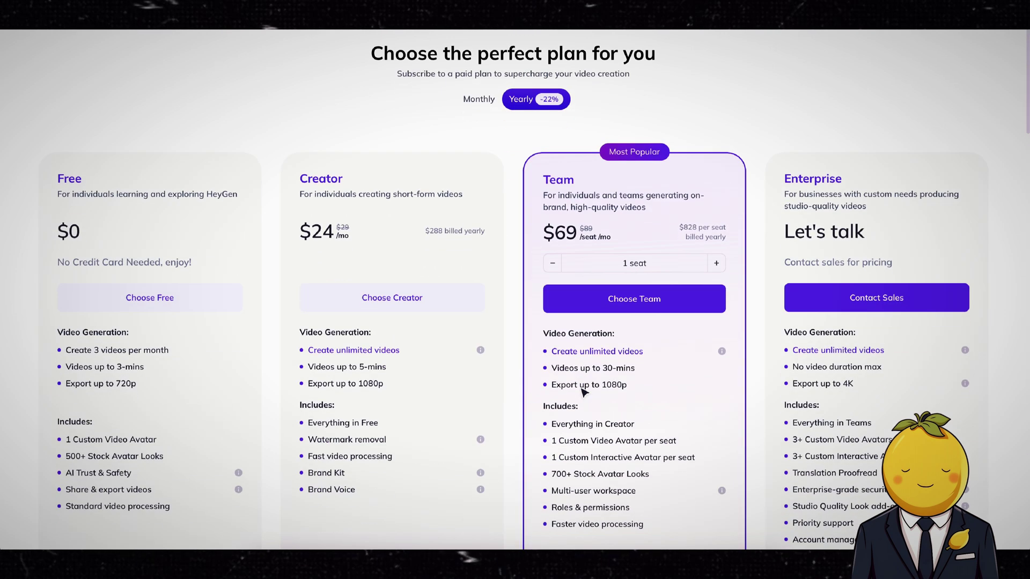
left_click(192, 300)
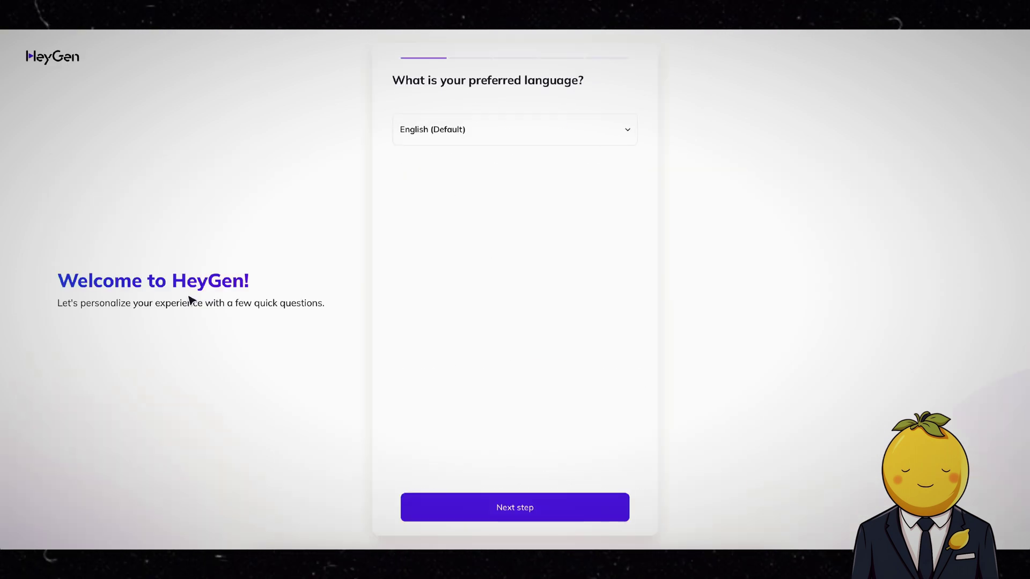
Answer onboarding: English, Marketing, Educator or teacher, 5,000+ team, heard via ChatGPT; then start a new video
left_click(513, 509)
left_click(454, 250)
left_click(551, 476)
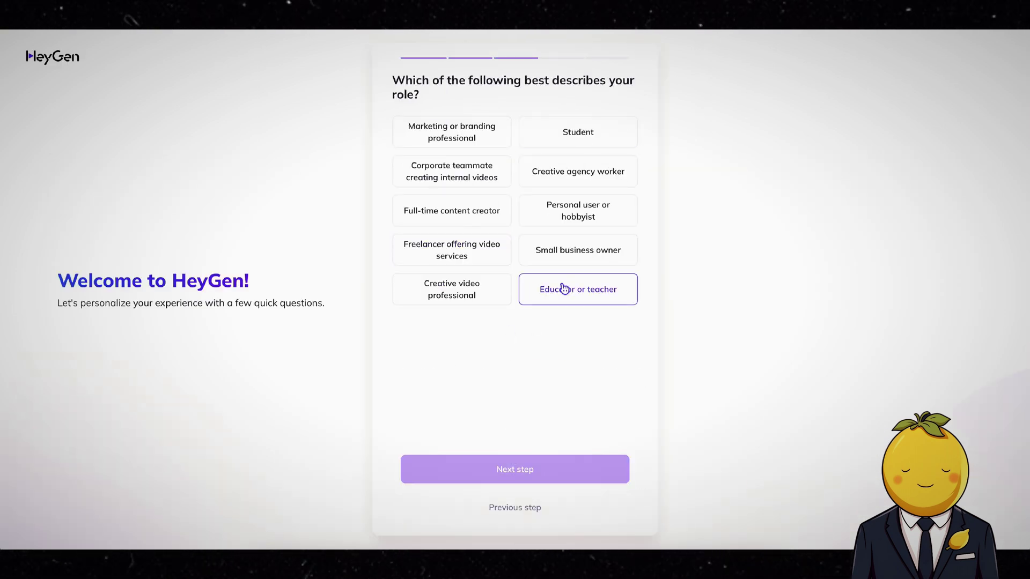
left_click(561, 287)
left_click(578, 250)
left_click(515, 469)
left_click(454, 274)
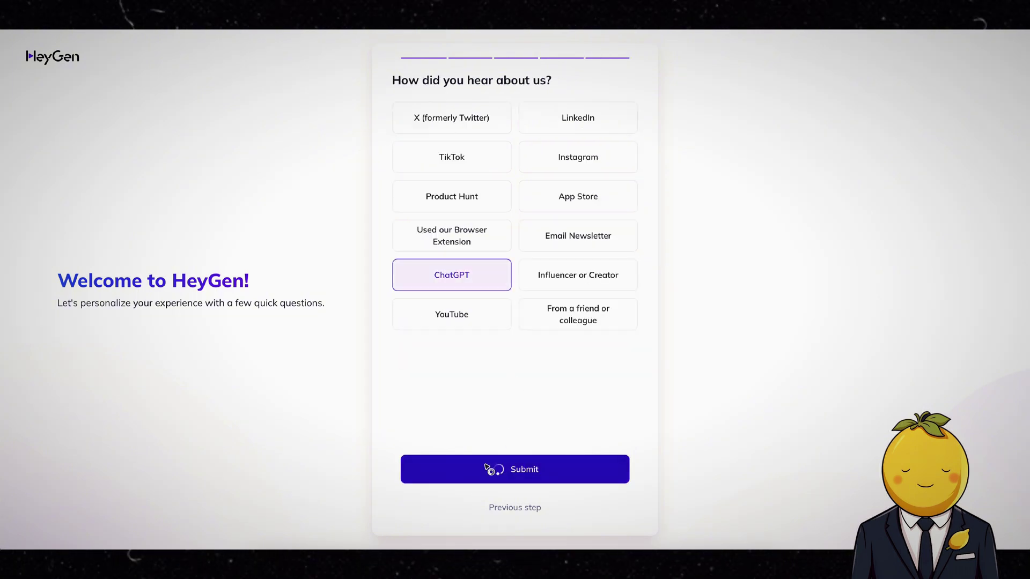
left_click(489, 468)
left_click(85, 166)
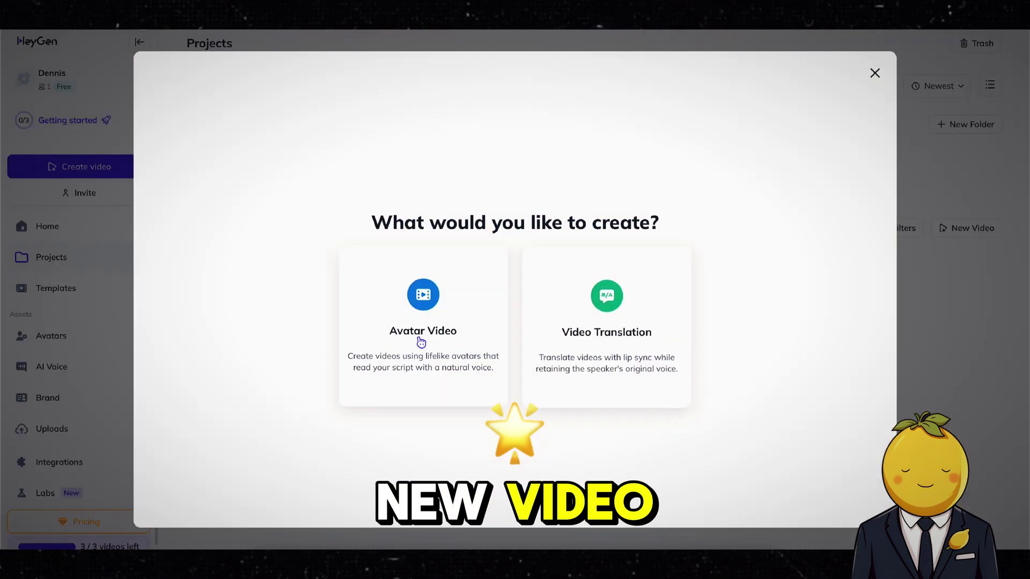
Start a landscape avatar video and add the Leos Office Front look
left_click(423, 343)
left_click(693, 354)
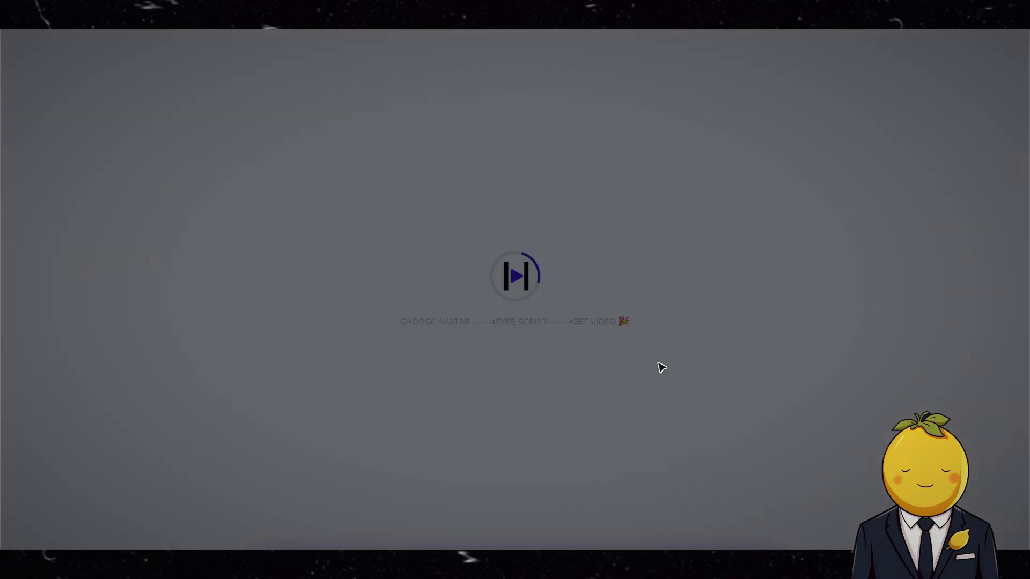
scroll(259, 434, "down", 3)
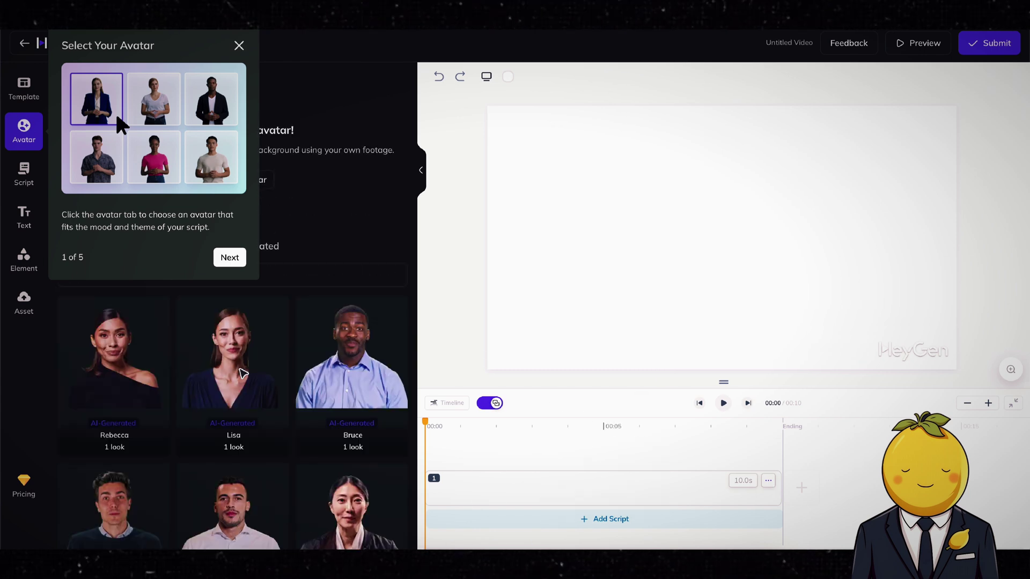
scroll(241, 349, "up", 2)
left_click(240, 47)
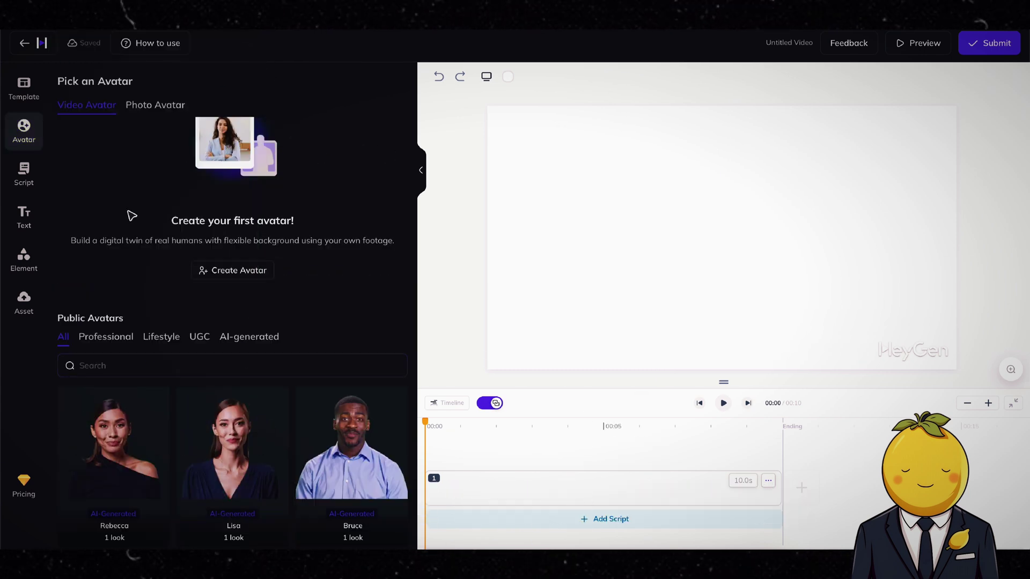
scroll(150, 322, "down", 3)
scroll(152, 371, "down", 6)
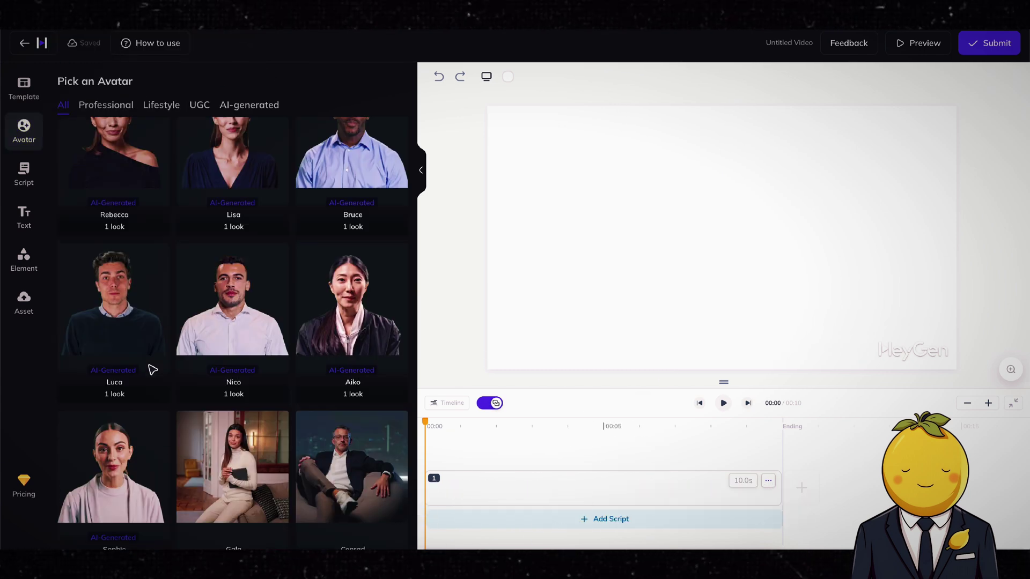
scroll(152, 371, "down", 3)
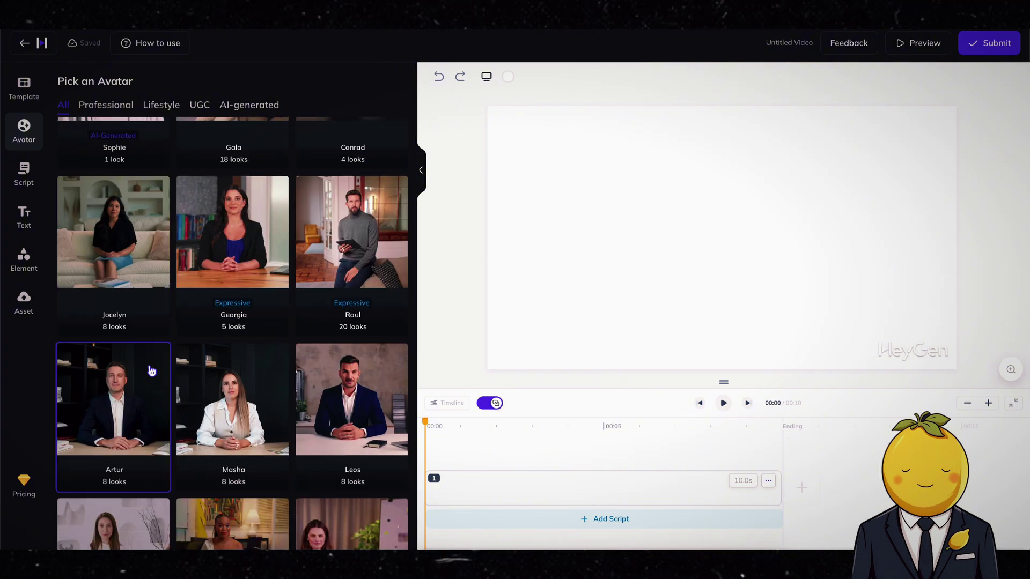
left_click(342, 400)
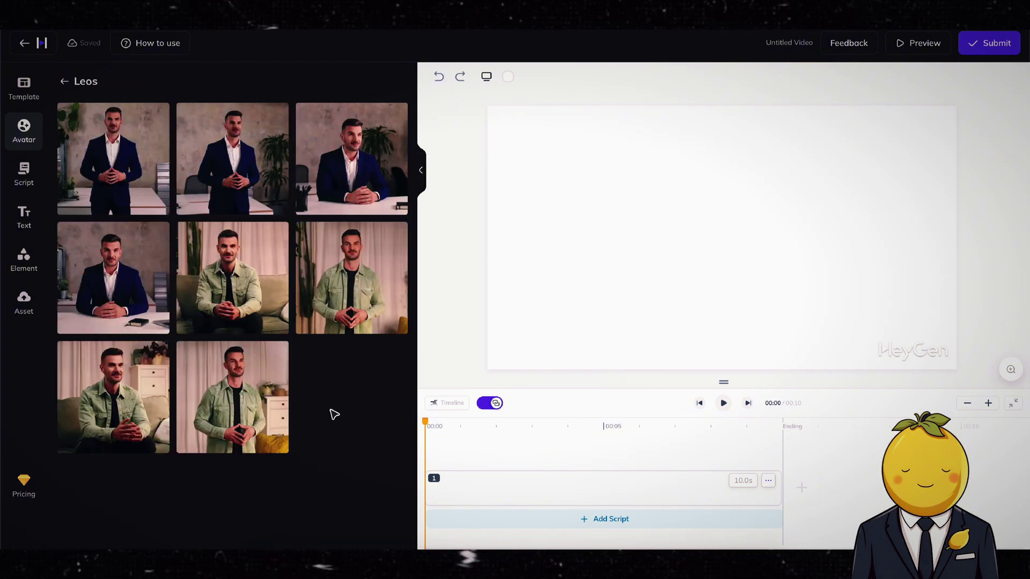
left_click(113, 278)
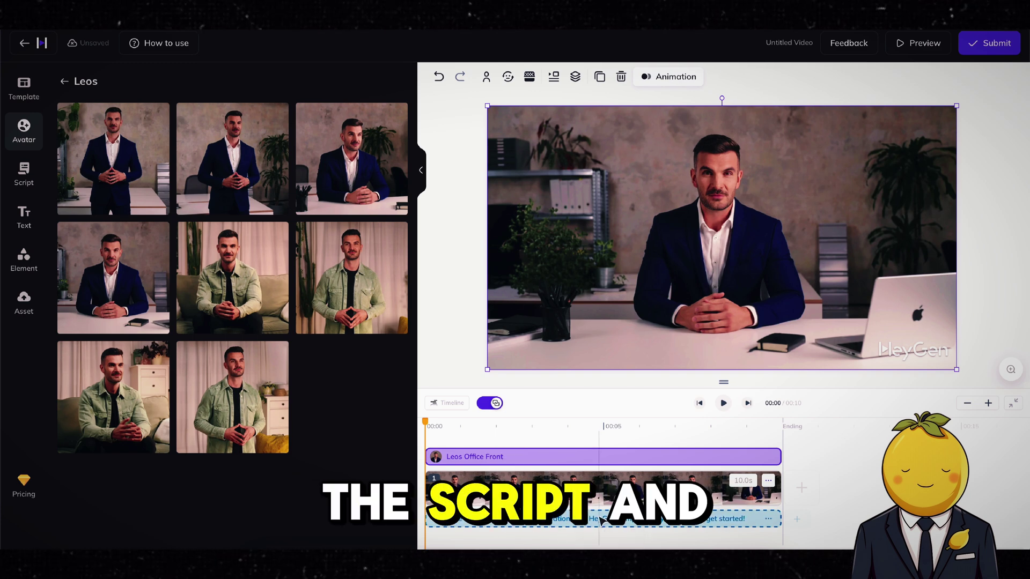
Delete the placeholder script clip from the timeline
left_click(601, 521)
right_click(601, 522)
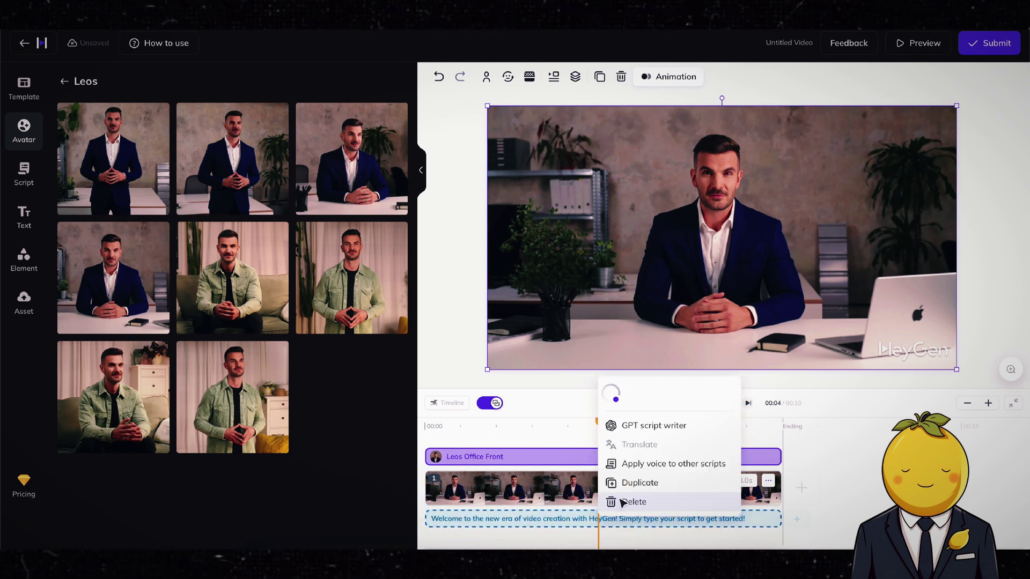
left_click(622, 503)
Upload the ElevenLabs voiceover mp3 from Downloads as the Leos video's audio
mouse_move(616, 519)
mouse_move(599, 493)
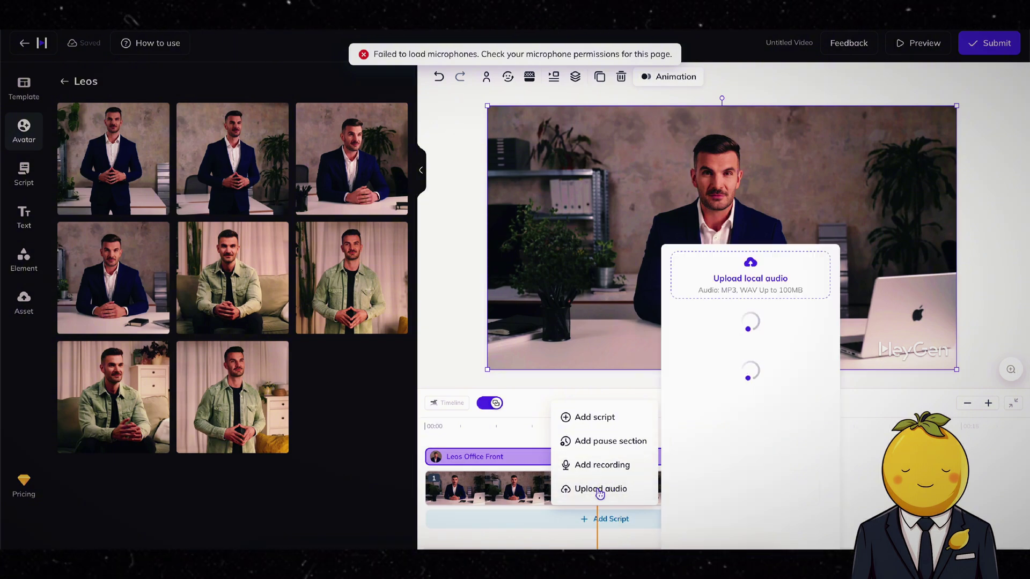
left_click(732, 271)
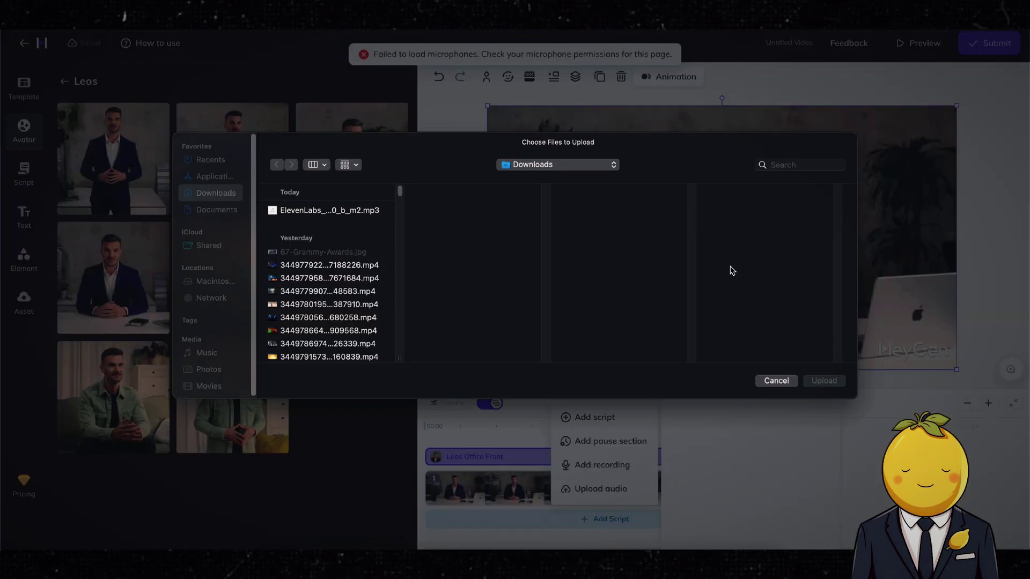
left_click(341, 215)
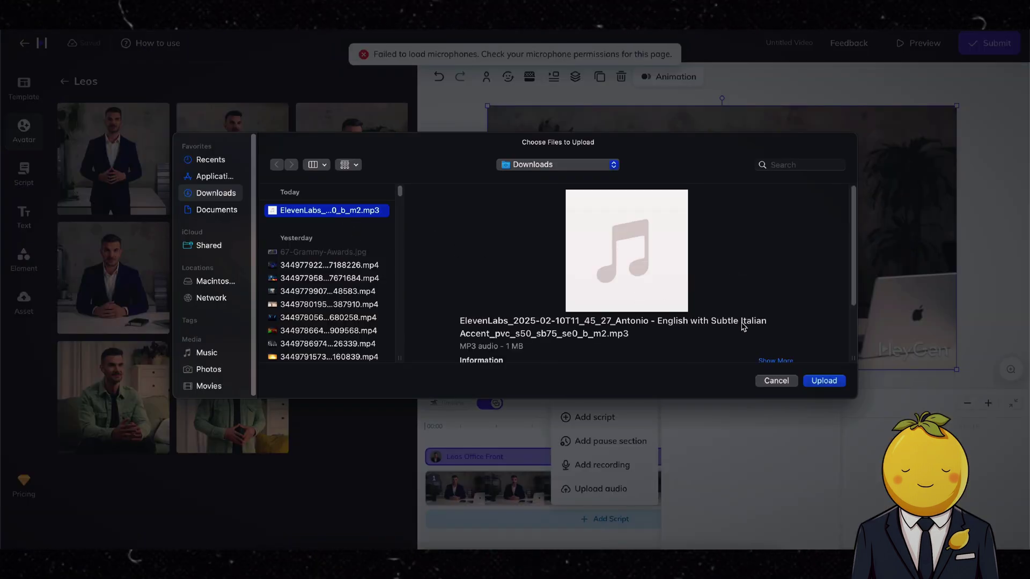
left_click(824, 381)
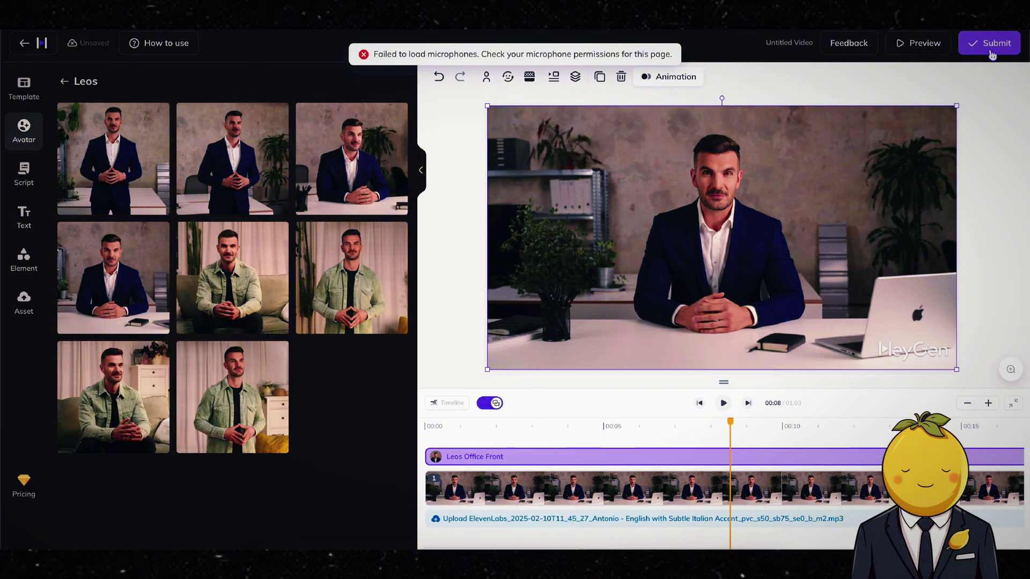
Submit the video with default settings and dismiss the feedback question
left_click(992, 55)
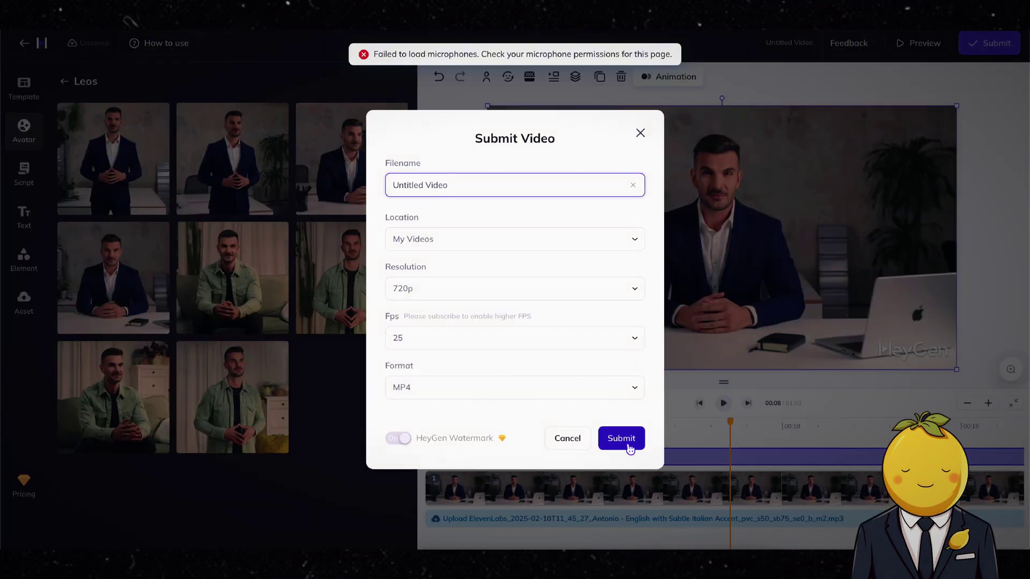
left_click(624, 443)
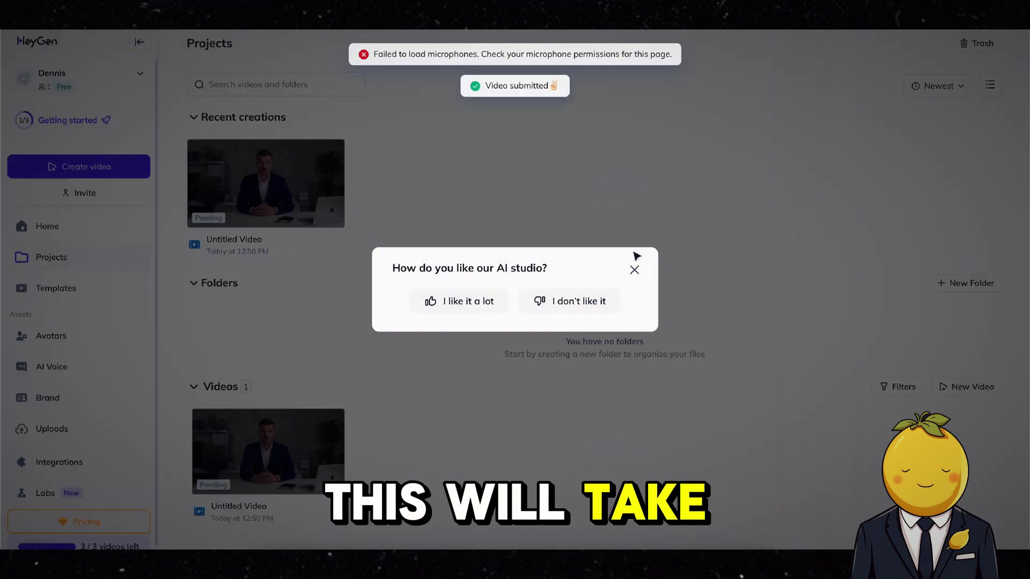
left_click(635, 269)
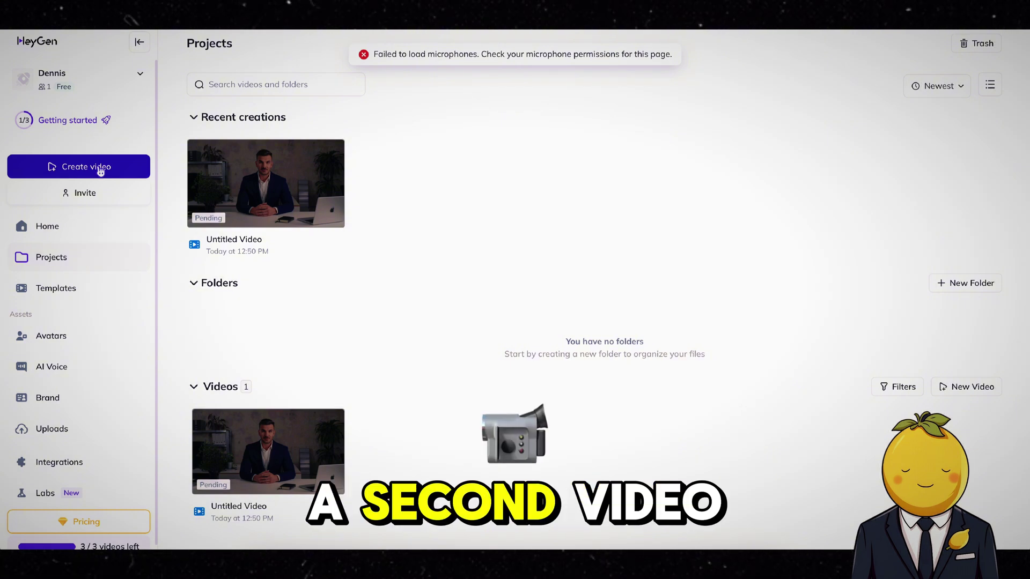
Start a second landscape avatar video with the Leos Office Side look
left_click(100, 171)
left_click(384, 301)
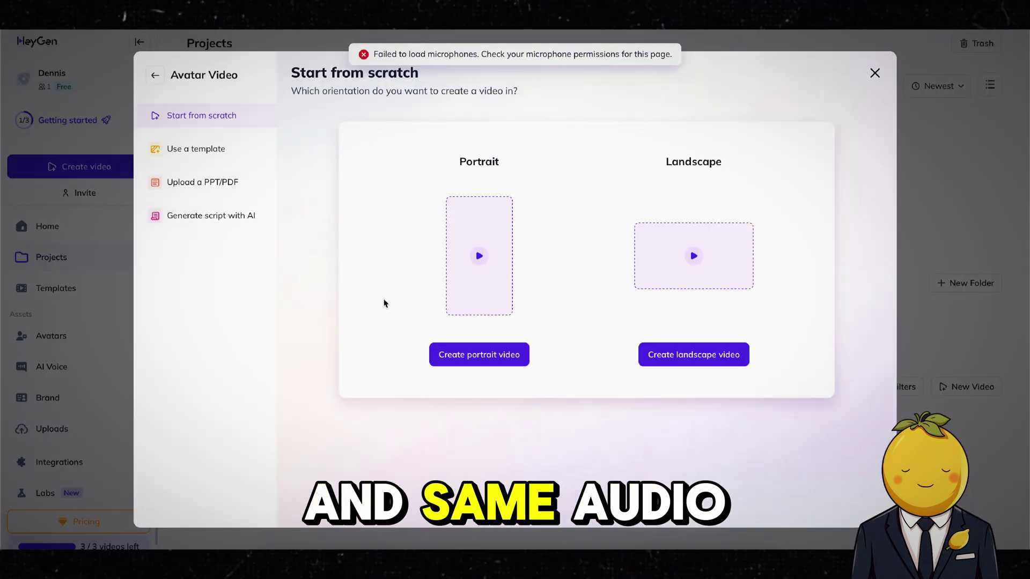
left_click(729, 355)
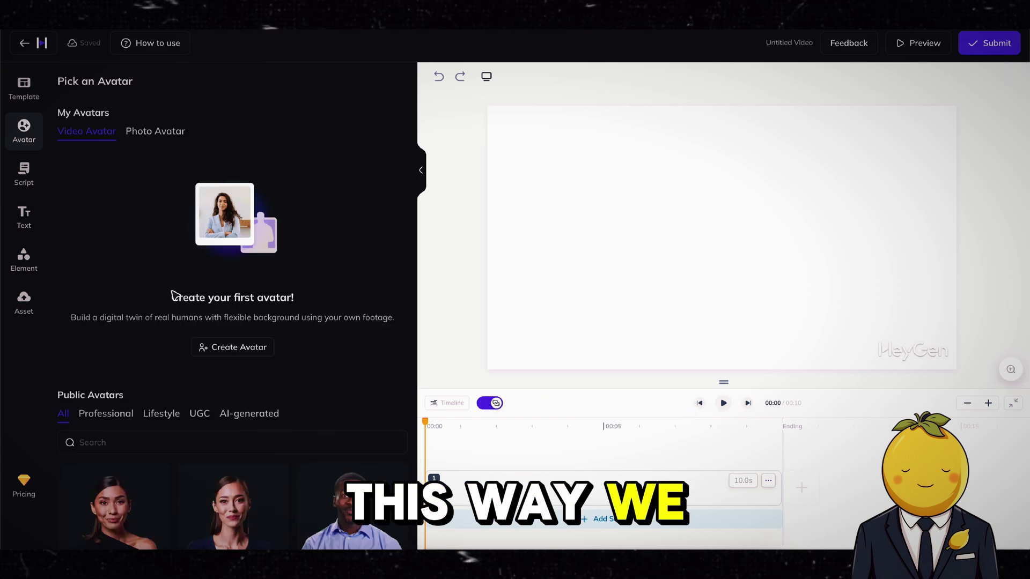
scroll(171, 294, "down", 15)
left_click(357, 517)
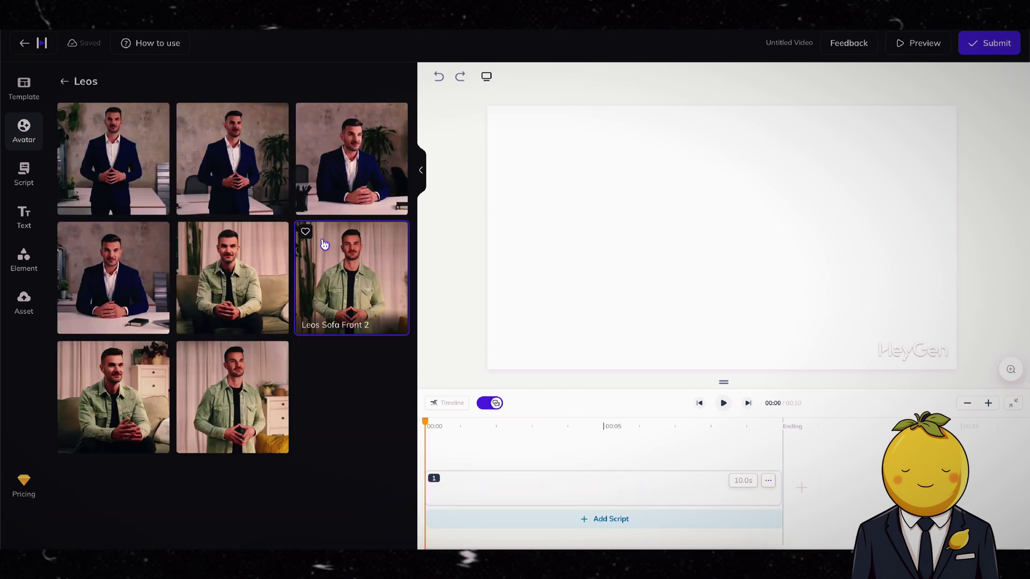
left_click(371, 154)
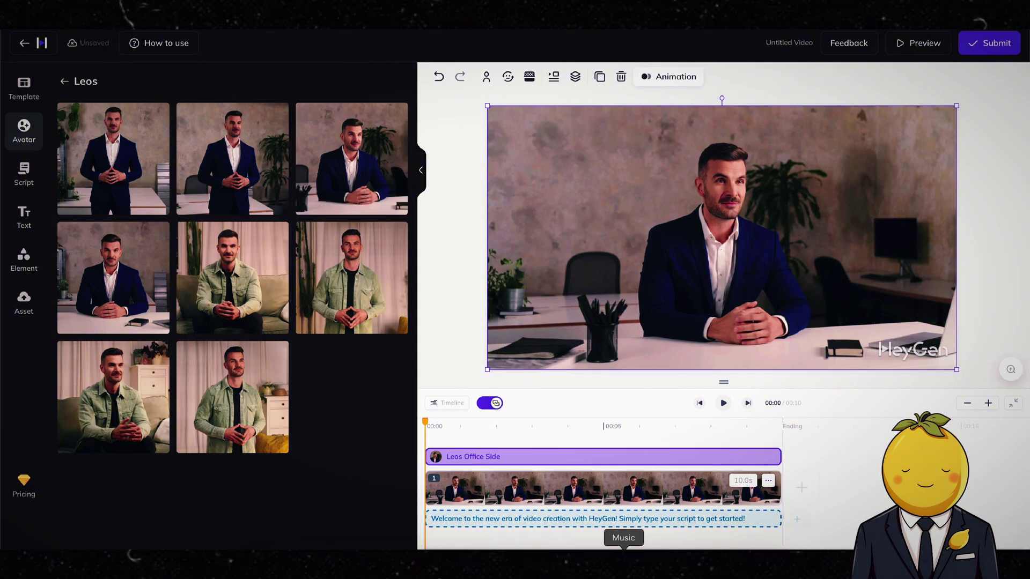
Replace the placeholder script with the already uploaded ElevenLabs voiceover audio
right_click(610, 516)
left_click(621, 498)
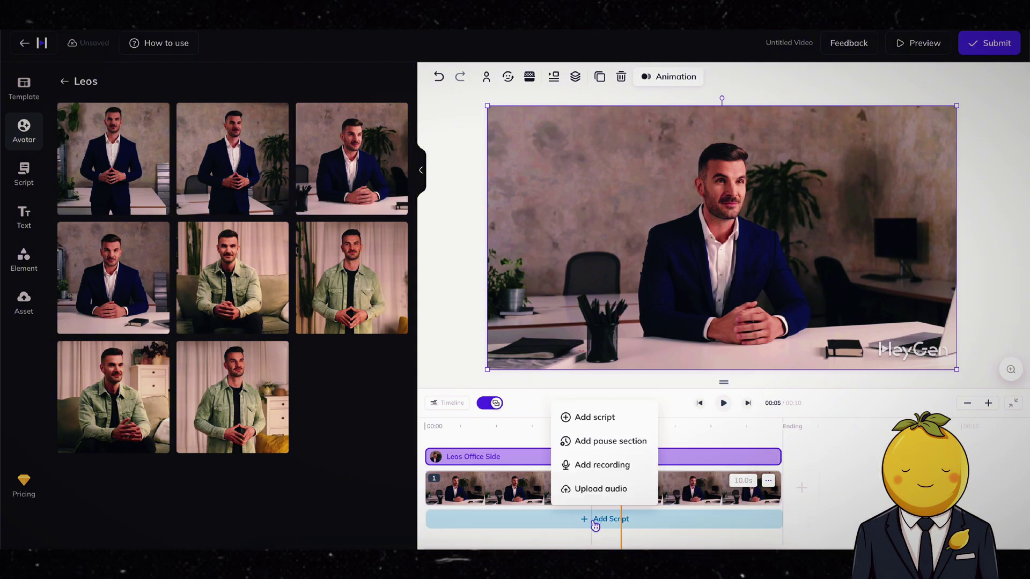
left_click(593, 522)
right_click(603, 519)
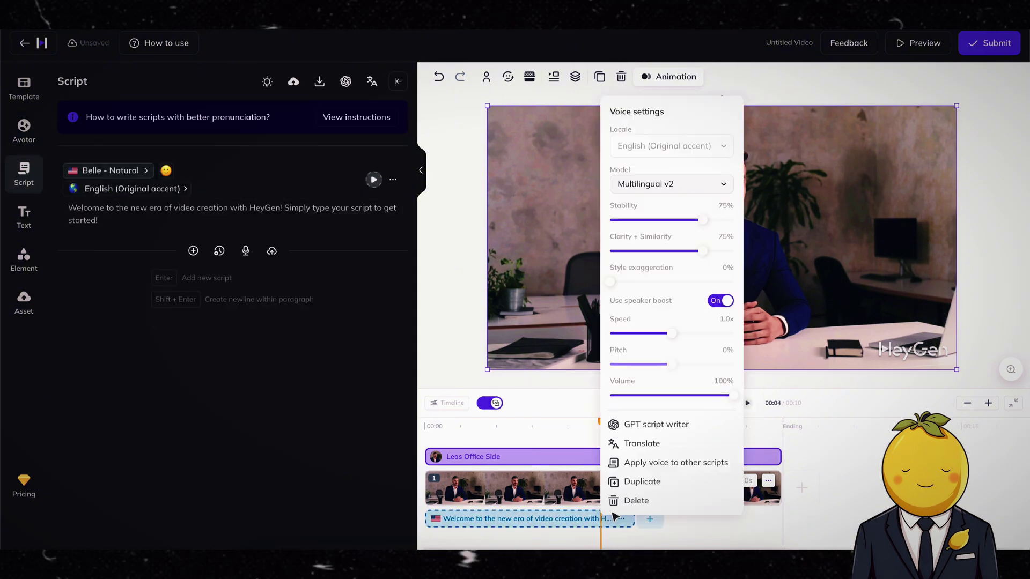
left_click(637, 501)
mouse_move(621, 521)
left_click(625, 488)
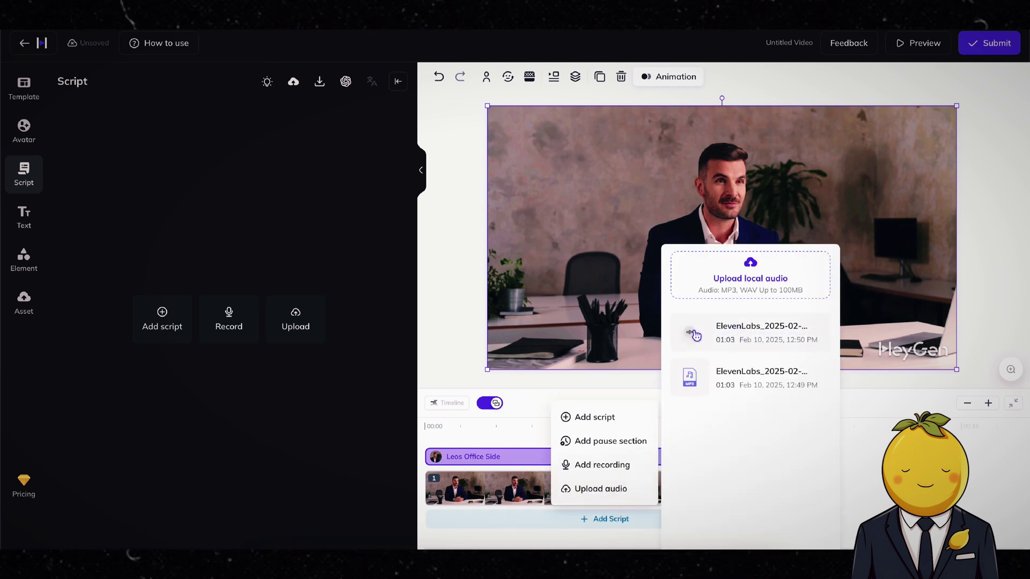
left_click(703, 349)
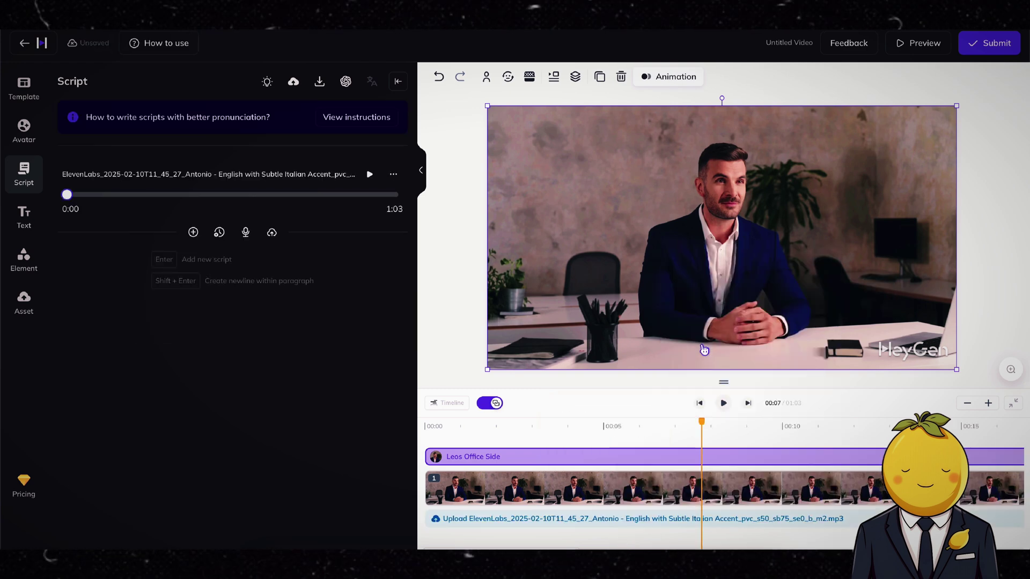
Submit the video under the name Untitled Video2
left_click(988, 47)
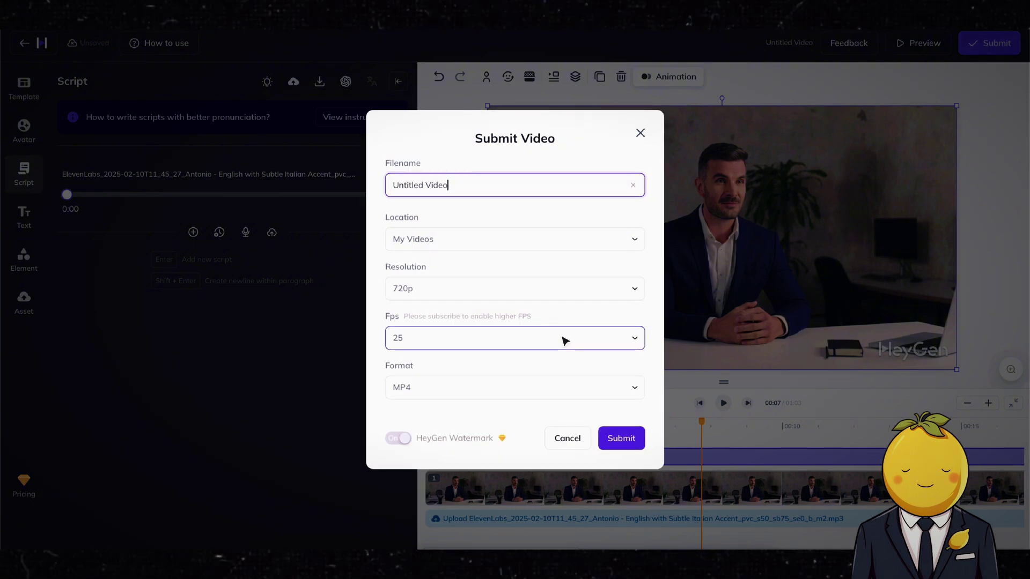
type("2")
left_click(623, 438)
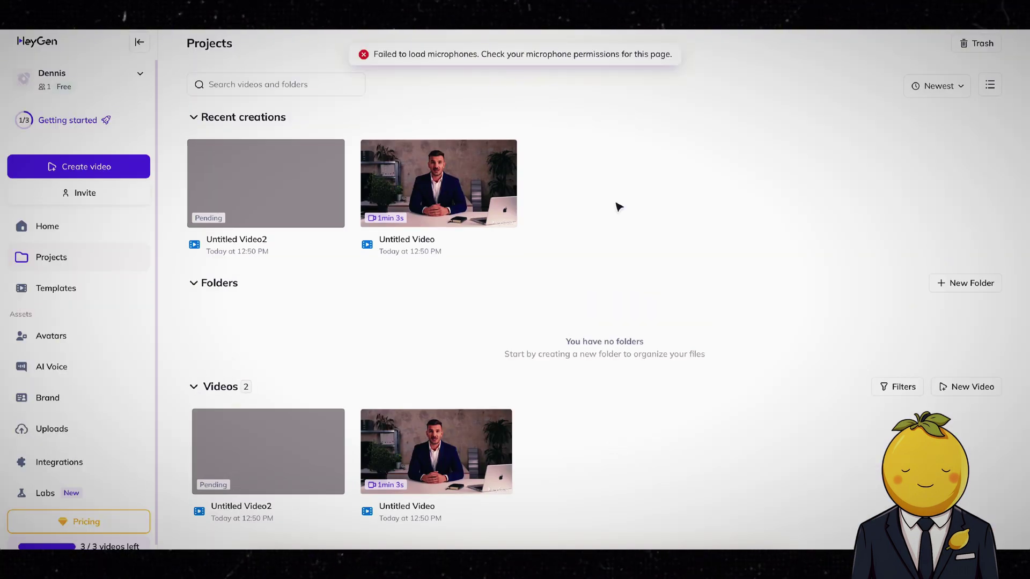
Open and play Untitled Video, then download it at 720P resolution
left_click(459, 156)
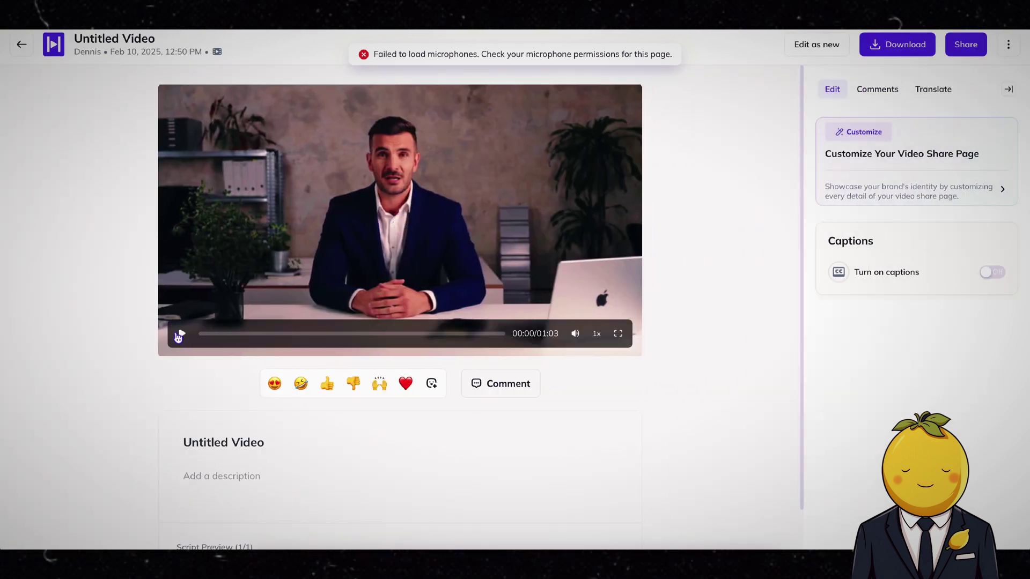
left_click(177, 335)
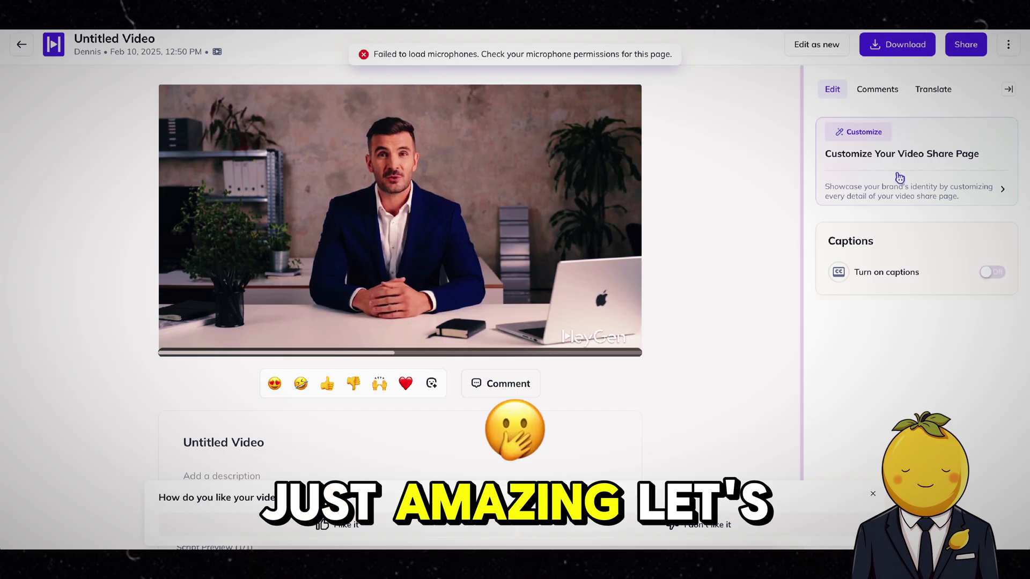
left_click(906, 52)
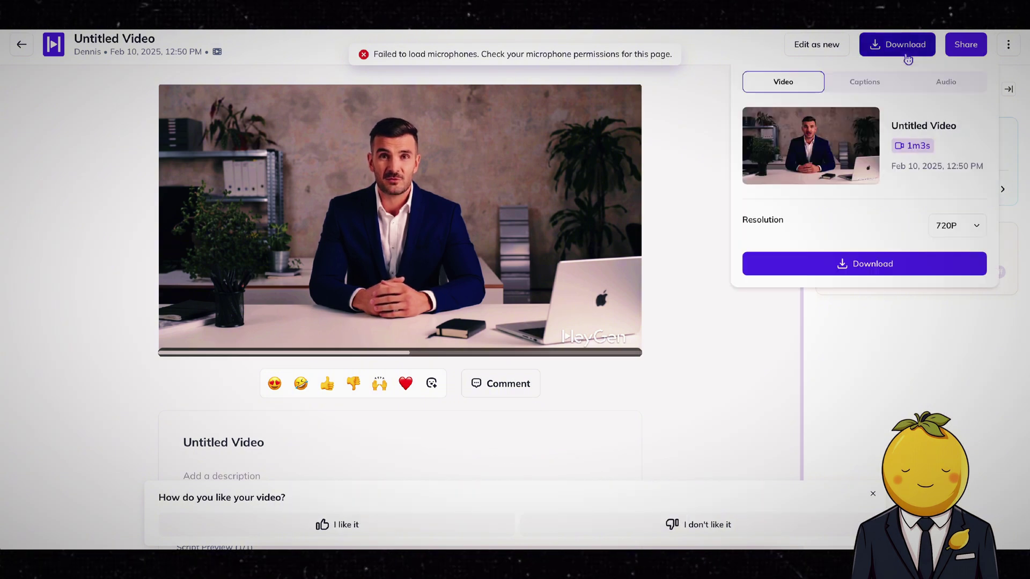
left_click(968, 224)
left_click(858, 272)
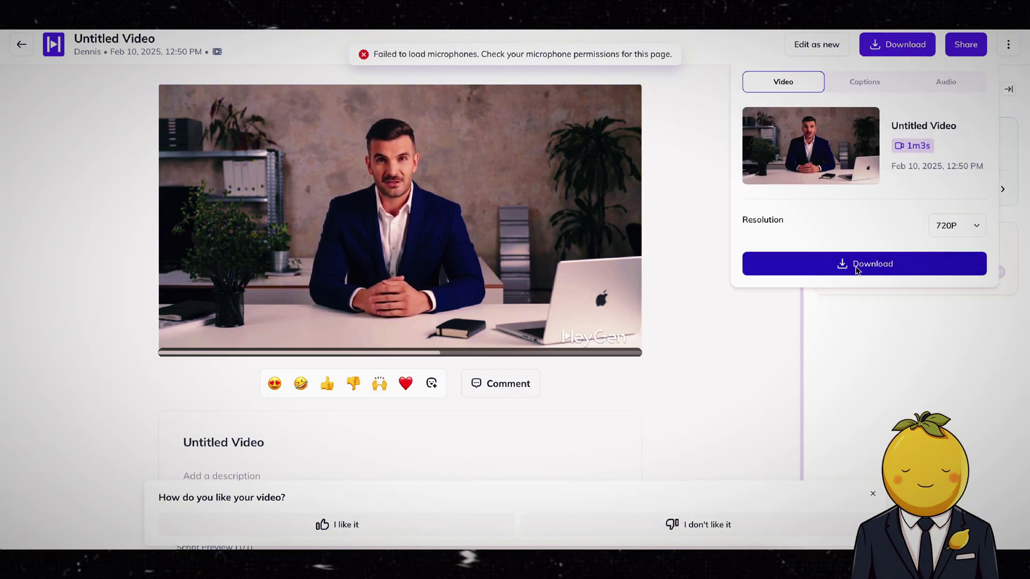
left_click(631, 367)
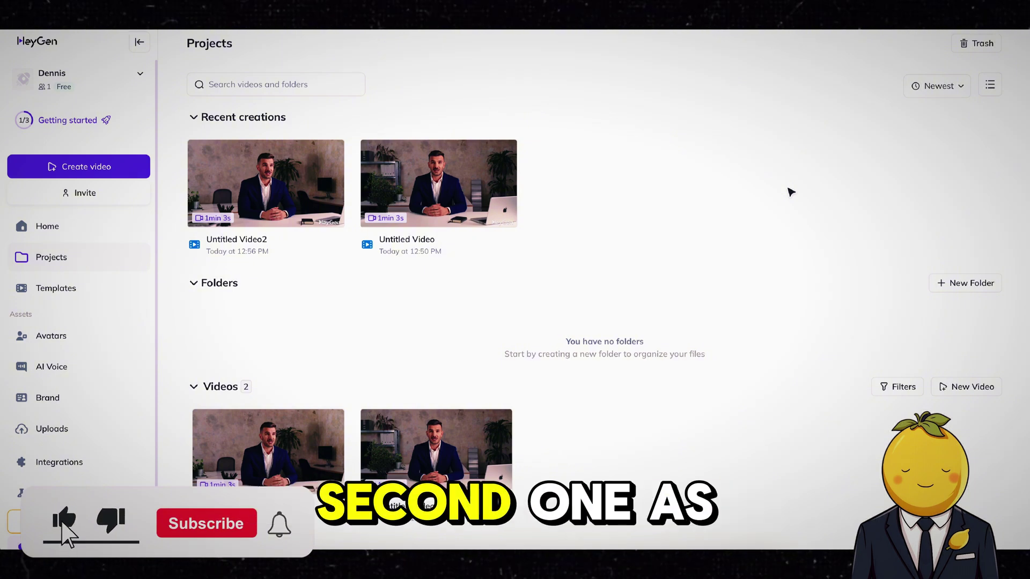
Play Untitled Video2, start its download, and bring both downloaded clips into the CapCut timeline
left_click(294, 184)
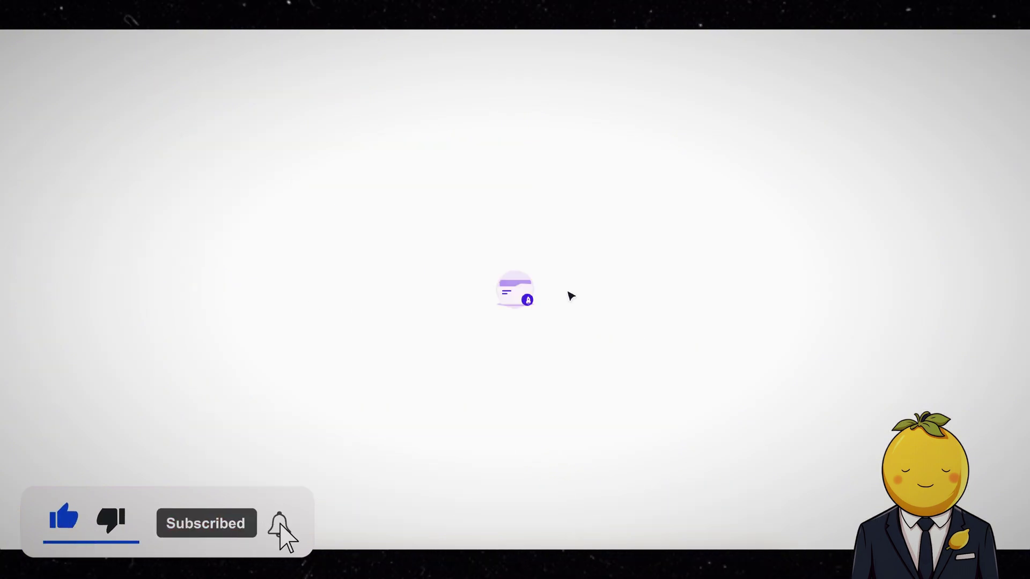
mouse_move(489, 247)
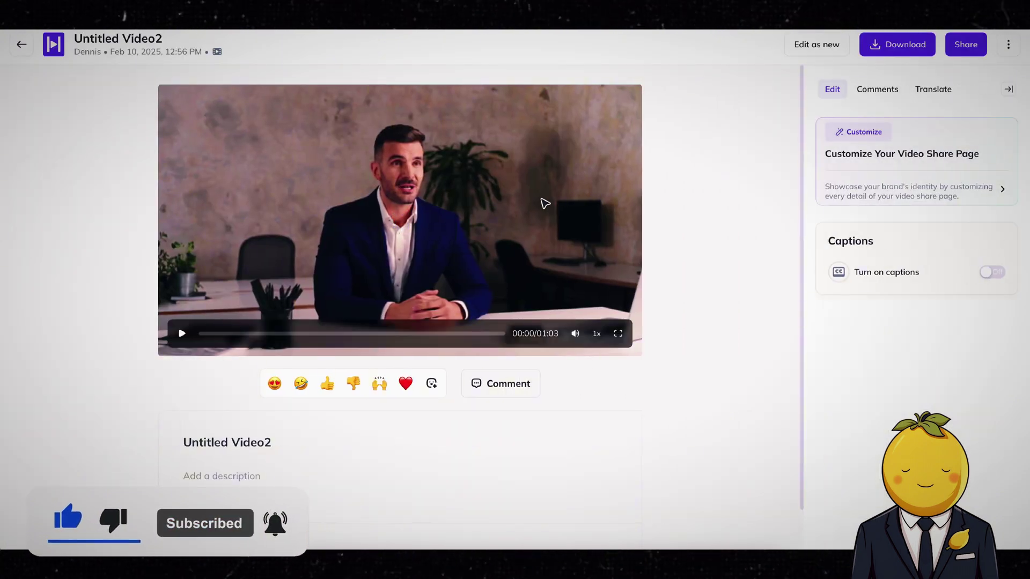
left_click(183, 336)
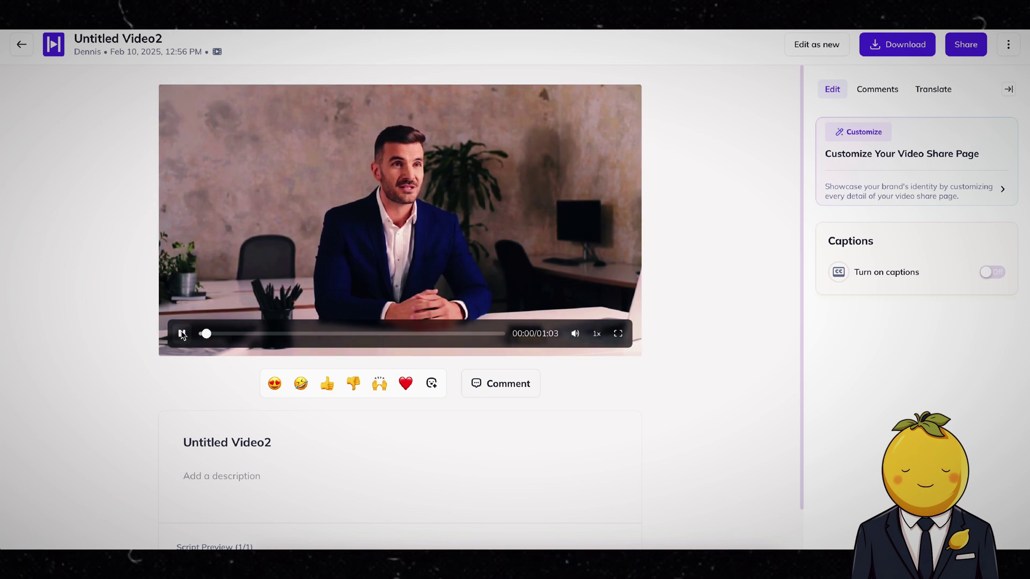
left_click(906, 45)
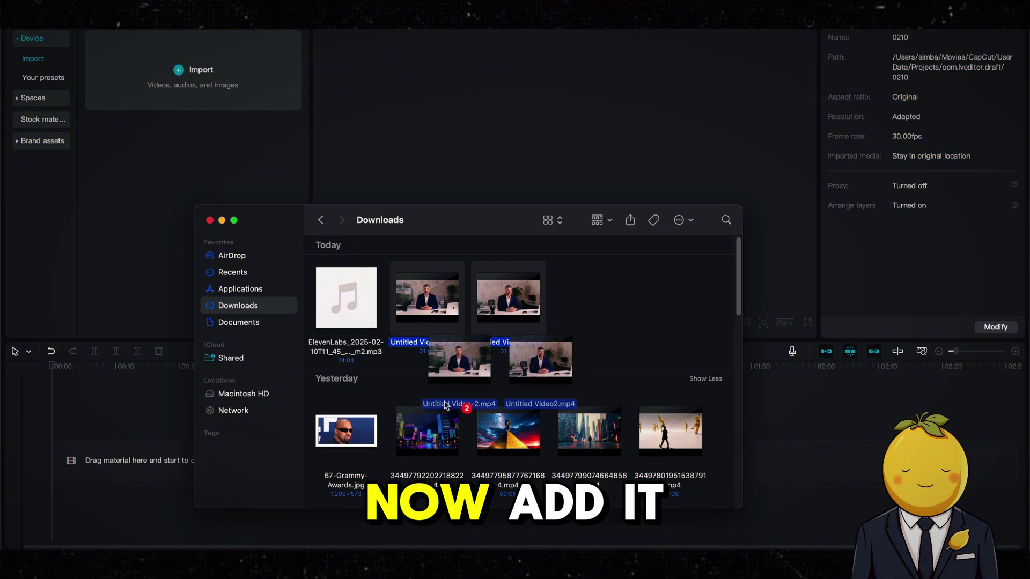
left_click_drag(531, 365, 198, 434)
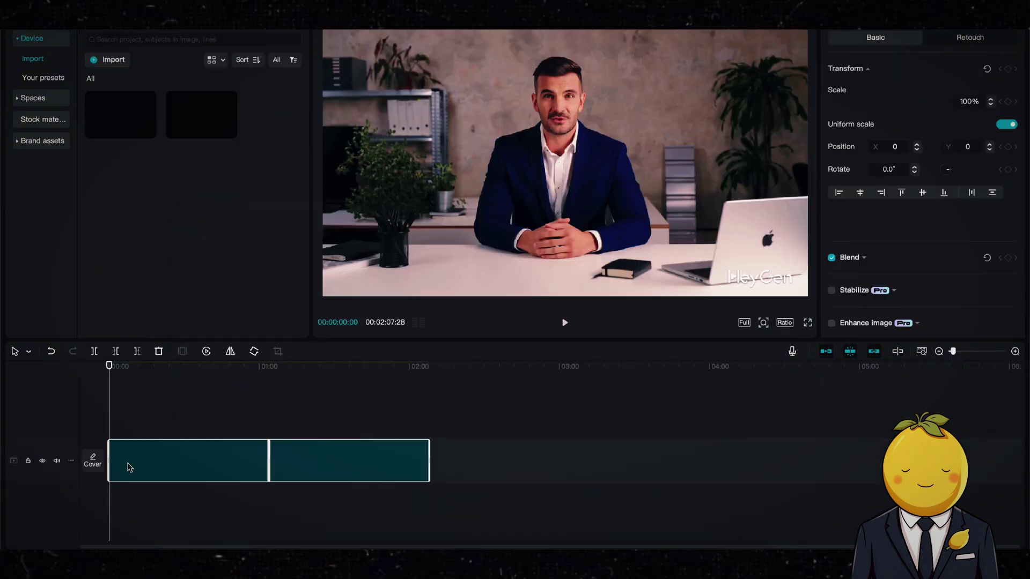
Stack the second clip on its own video track above the first and enlarge the timeline
key("space")
left_click(130, 469)
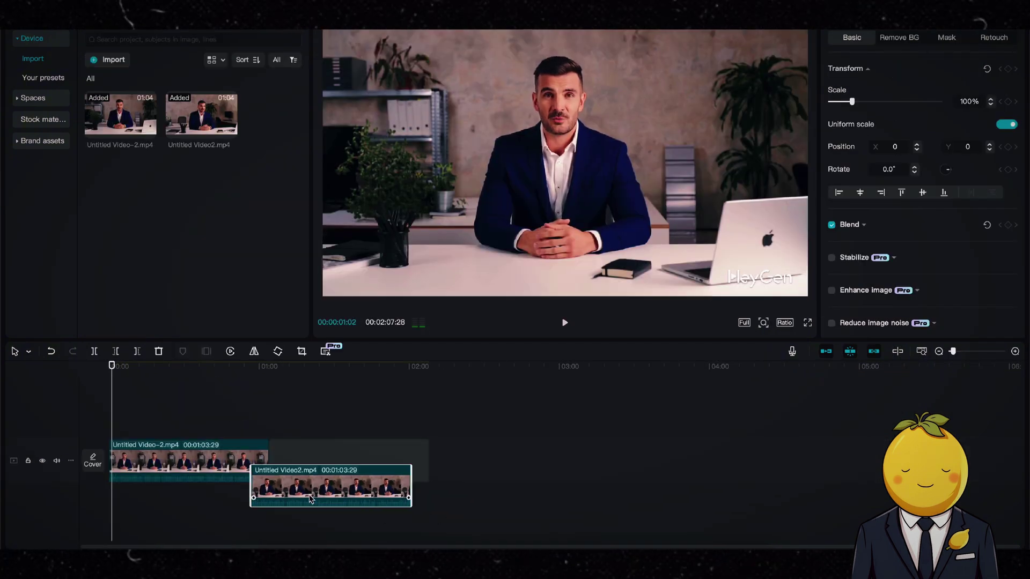
left_click_drag(349, 473, 134, 508)
left_click_drag(951, 354, 954, 355)
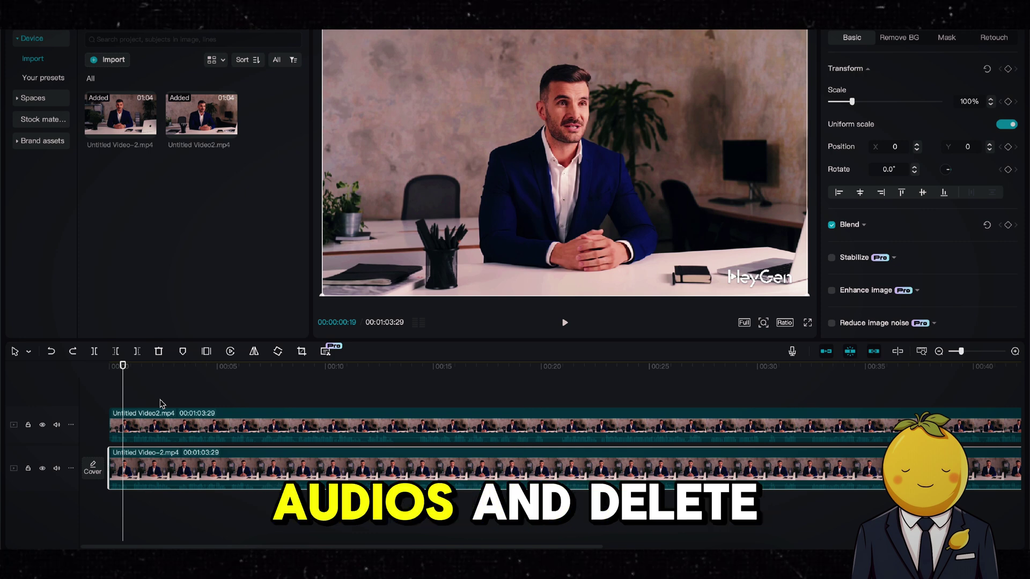
Separate the lower clip's audio, and extract and delete the upper Untitled Video2 clip's audio
right_click(160, 464)
left_click(190, 444)
right_click(198, 421)
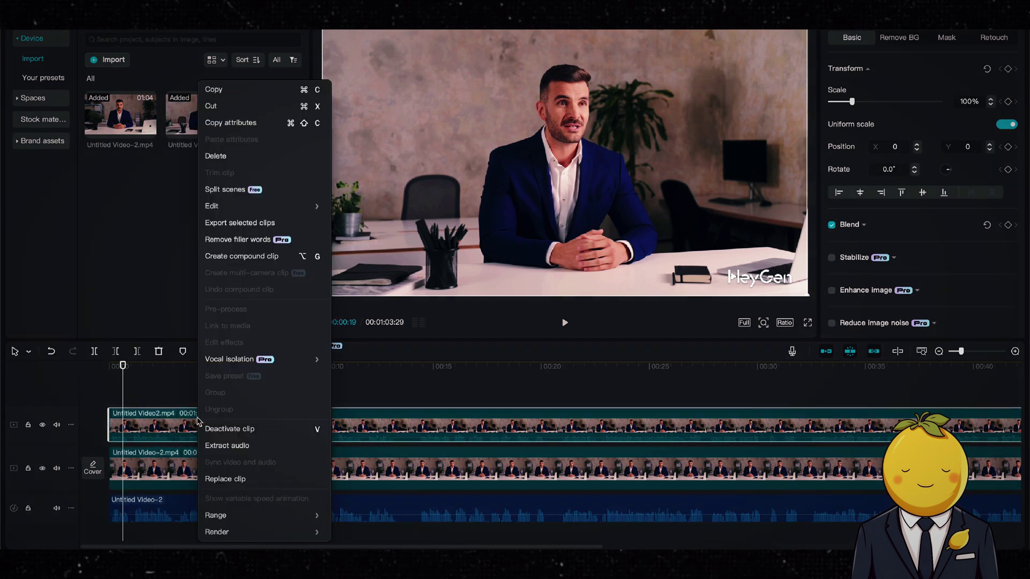
left_click(217, 445)
left_click(225, 533)
key("Delete")
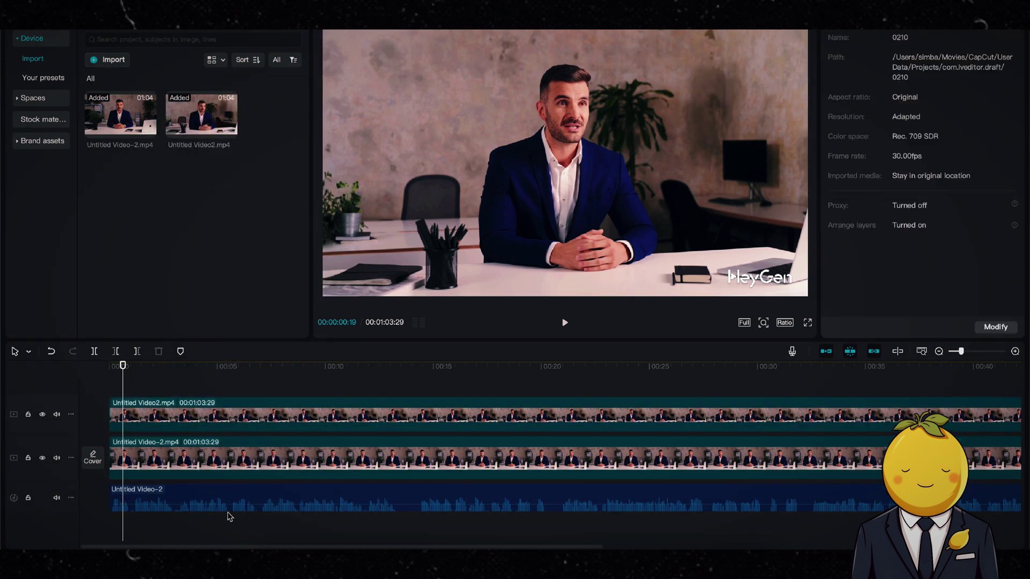
Play back to the first cut point and select the top Untitled Video2 clip
key("space")
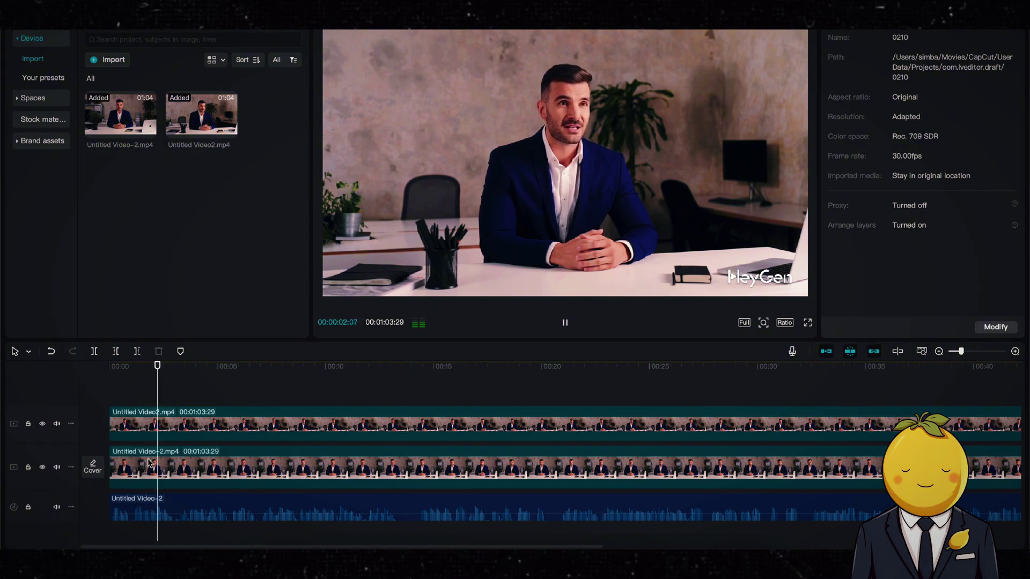
key("space")
left_click(113, 422)
Trim the top clip's start to the first cut, then replay from 00:01:15 to the next cut
left_click_drag(111, 417, 173, 415)
left_click_drag(152, 380, 143, 376)
key("space")
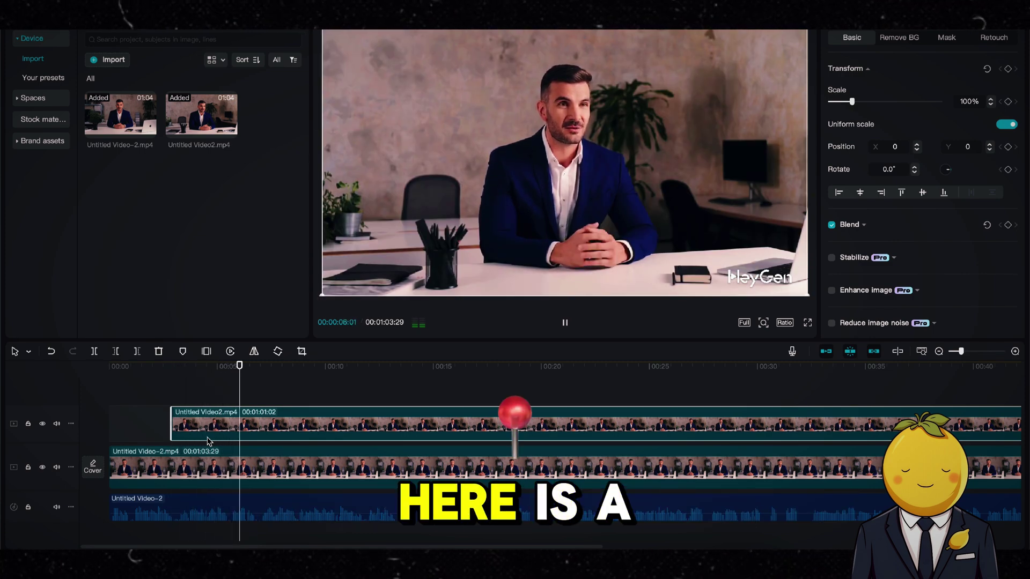
key("space")
left_click_drag(171, 427, 267, 426)
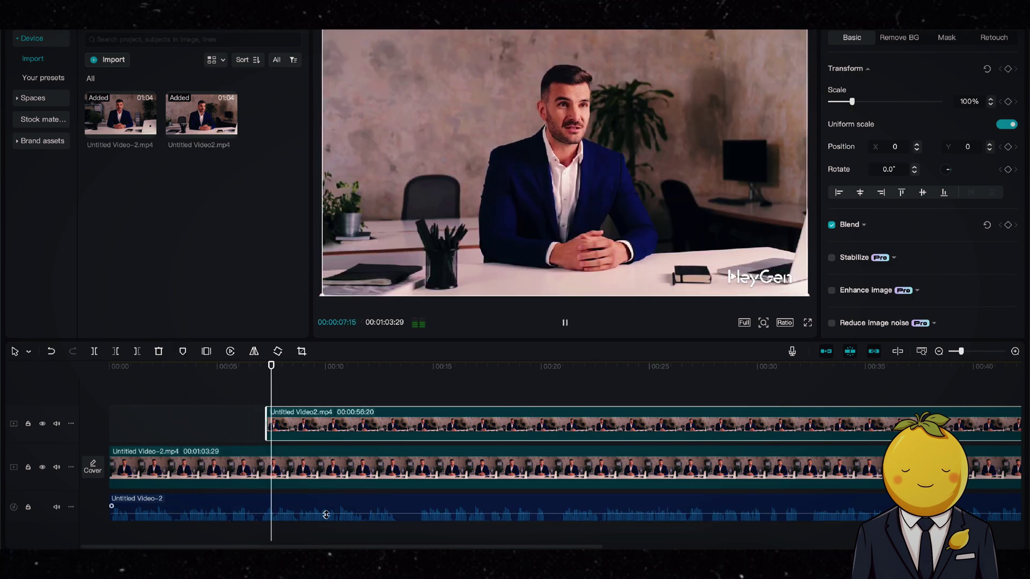
Split the lower clip, trim the top clip's start from 00:17 to 00:21, and shift the right-hand clips
key("super+b")
left_click(293, 469)
key("super+z")
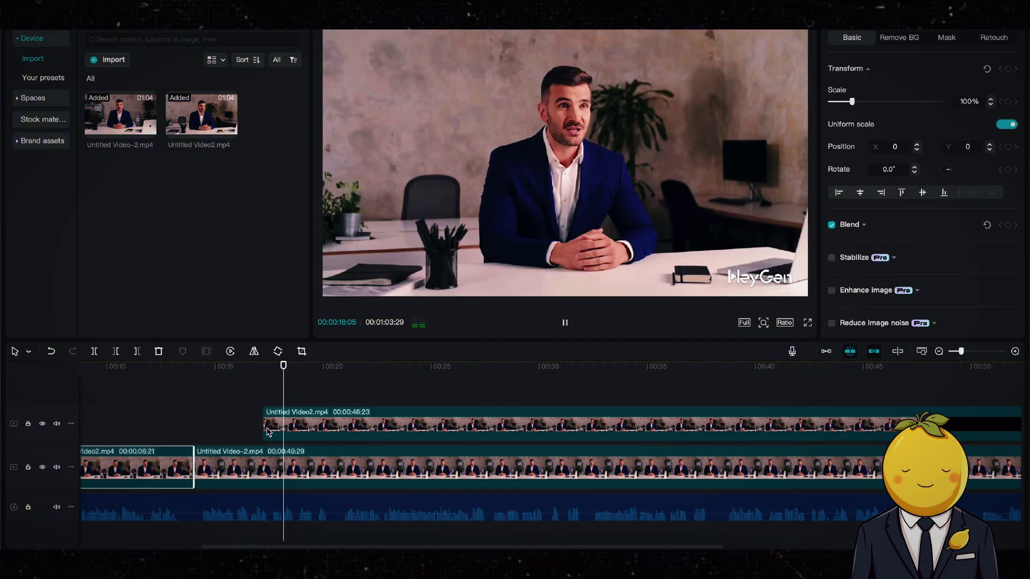
left_click_drag(267, 430, 346, 425)
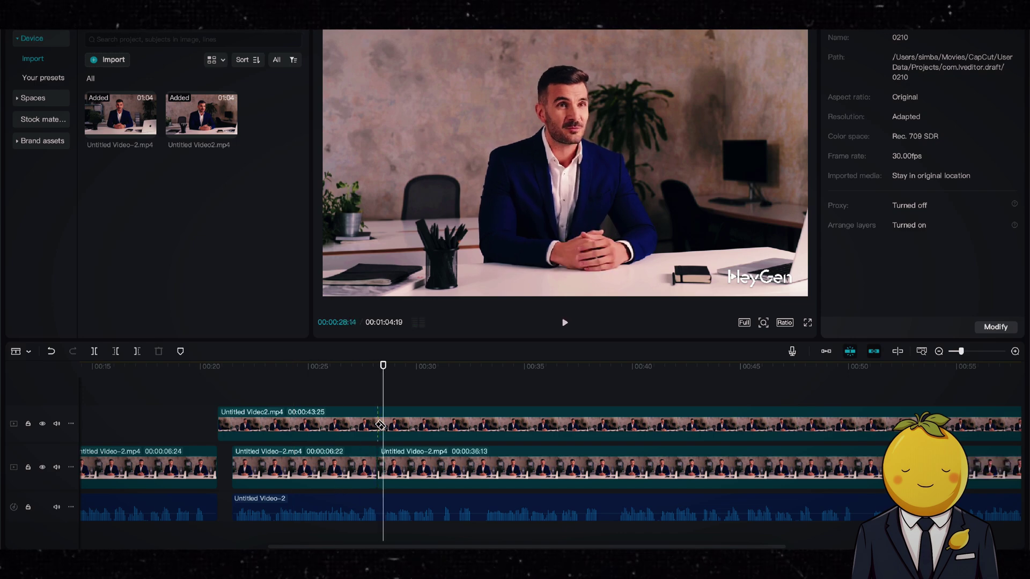
key("a")
left_click_drag(402, 391, 536, 475)
left_click_drag(404, 462, 421, 462)
left_click(421, 461)
key("super+z")
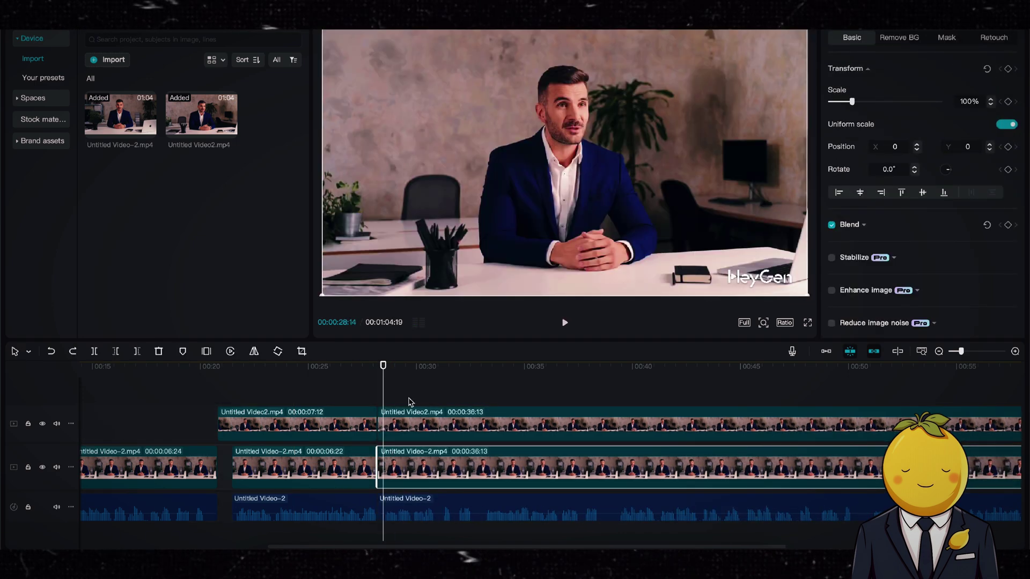
left_click_drag(403, 391, 992, 475)
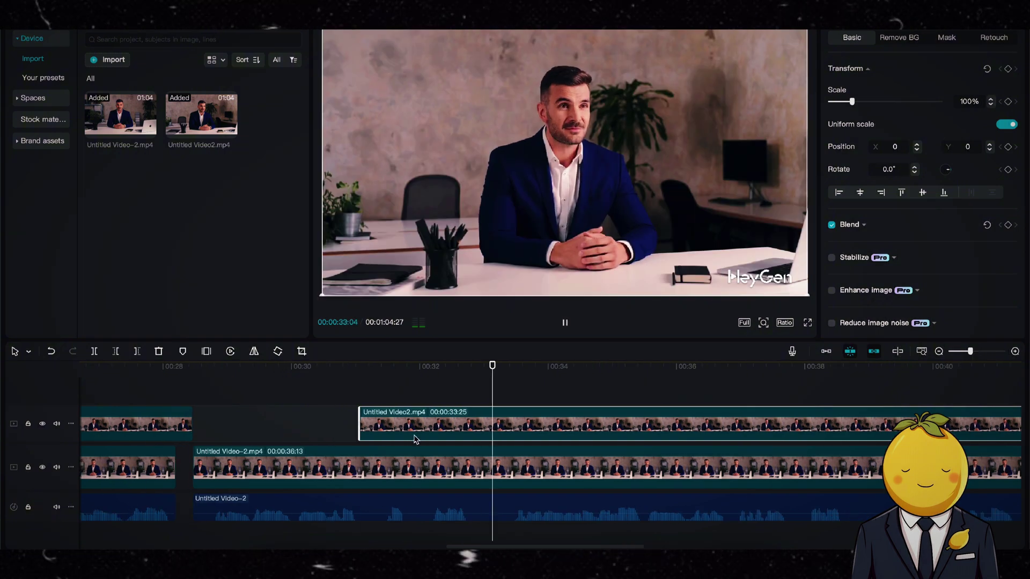
Trim the top clip to the next cut, extend the middle clip to 04:24, and realign the following clips
left_click_drag(358, 422, 475, 421)
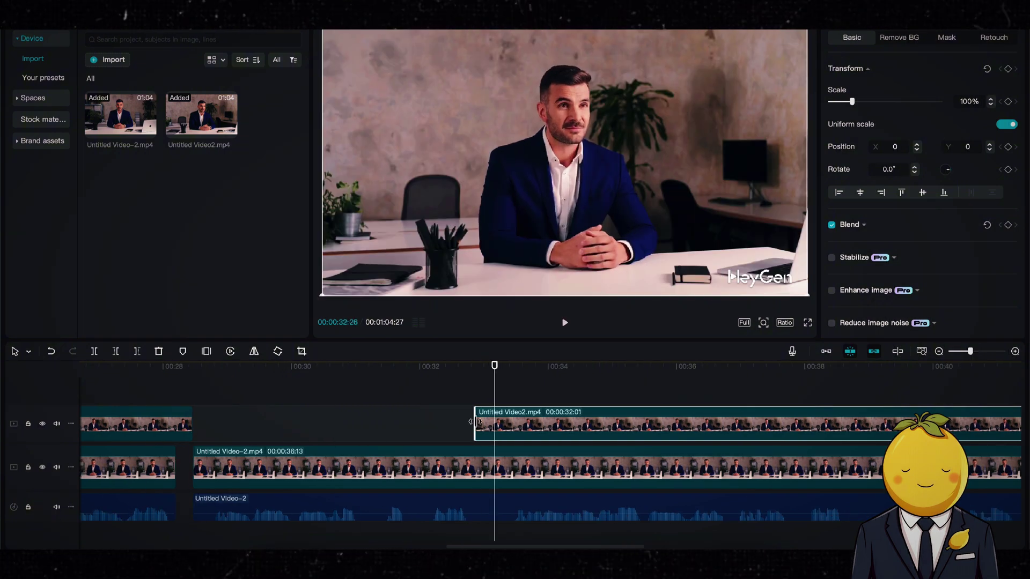
left_click(524, 478)
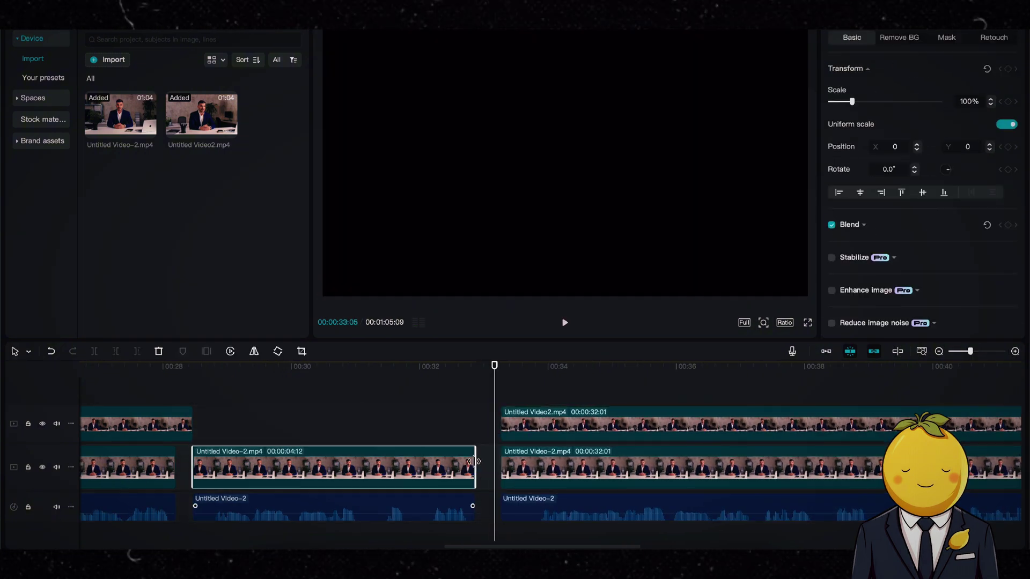
left_click_drag(500, 424, 588, 428)
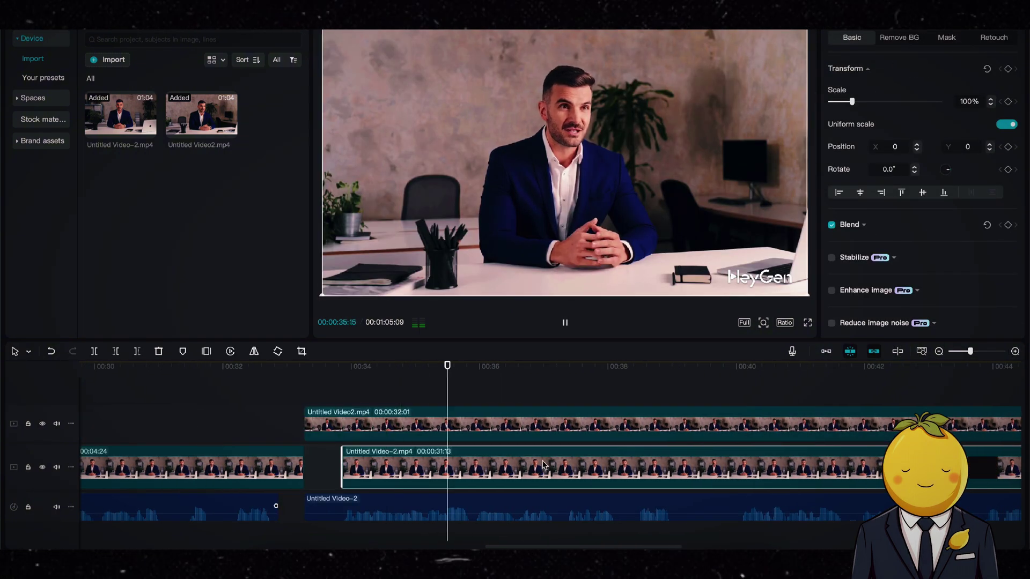
left_click_drag(182, 472, 523, 474)
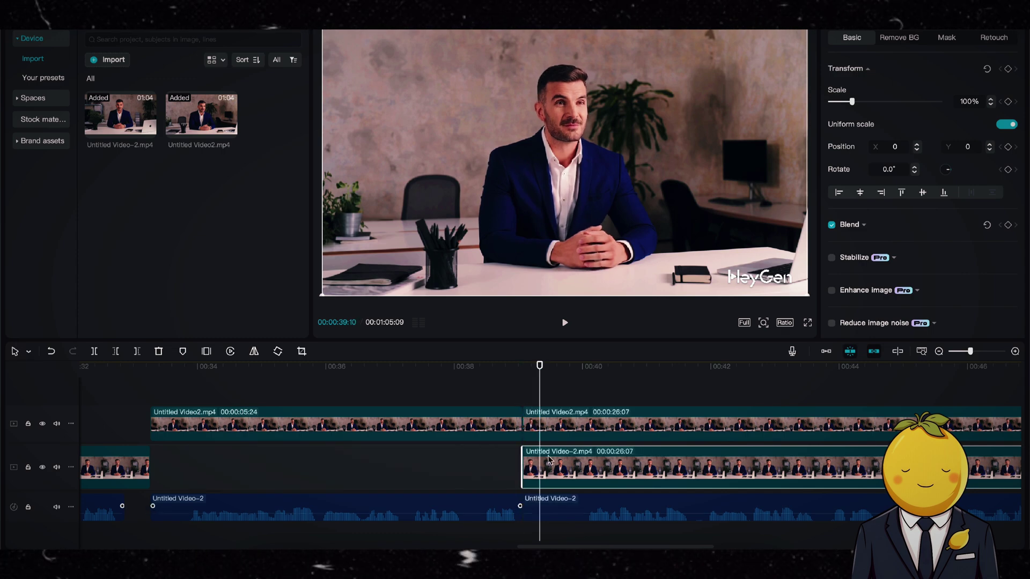
left_click(584, 429)
key("a")
left_click_drag(641, 390, 615, 506)
left_click_drag(614, 505, 639, 506)
left_click_drag(556, 468, 578, 467)
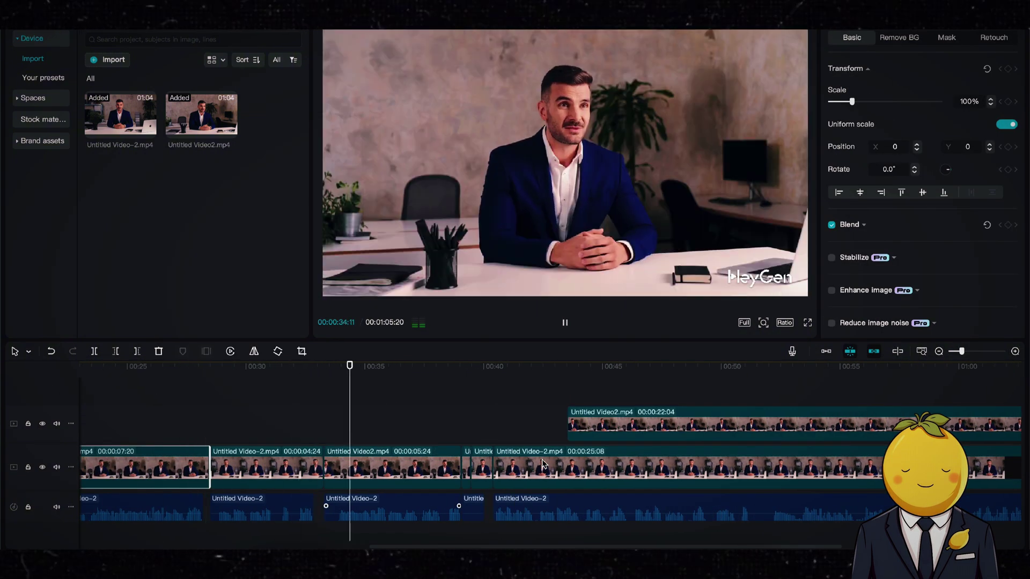
Trim the top clip's start at the remaining cut points so the angles alternate
scroll(373, 416, "right", 3)
left_click_drag(436, 421, 590, 418)
left_click(549, 409)
scroll(549, 409, "right", 3)
left_click_drag(480, 421, 525, 418)
left_click(487, 414)
key("space")
key("b")
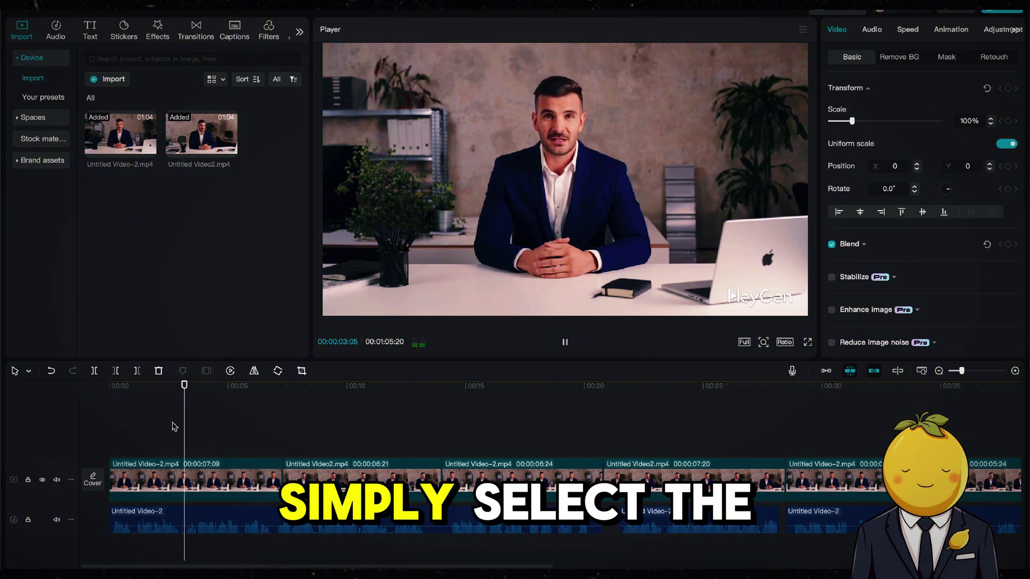
Add a 100% Transform keyframe to the first Untitled Video-2.mp4 clip and return the playhead near its start
left_click(193, 489)
left_click(1007, 89)
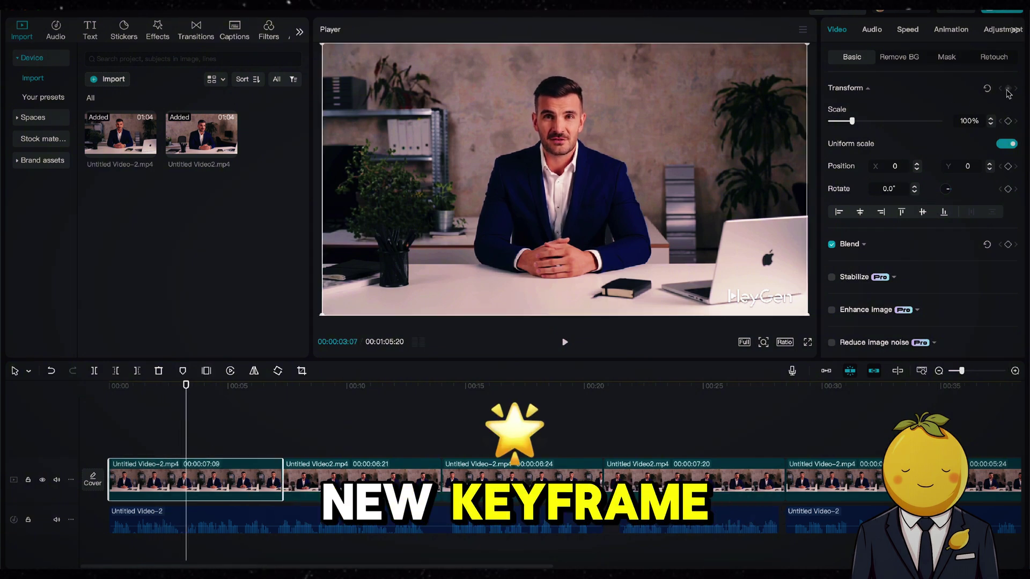
left_click(140, 388)
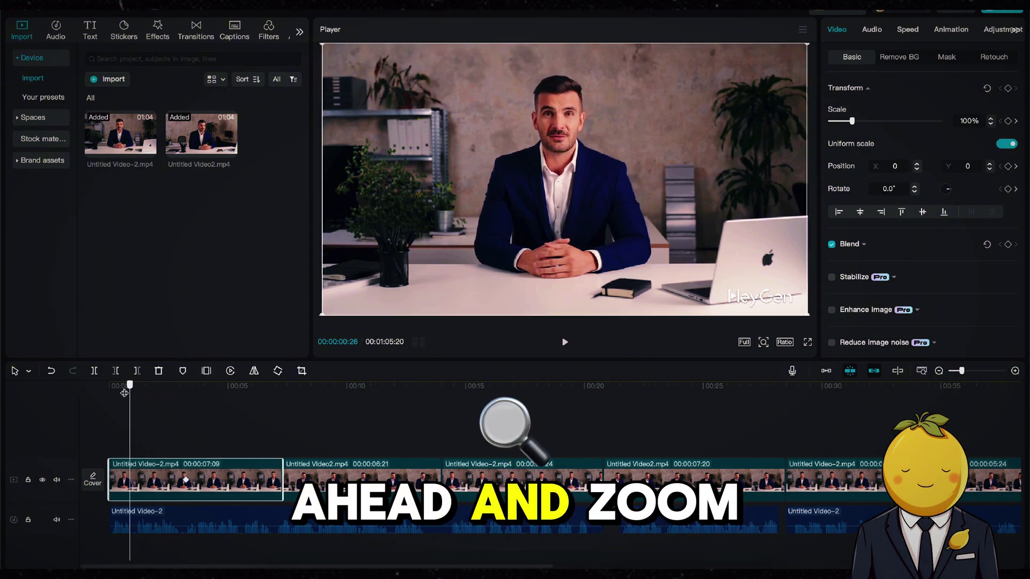
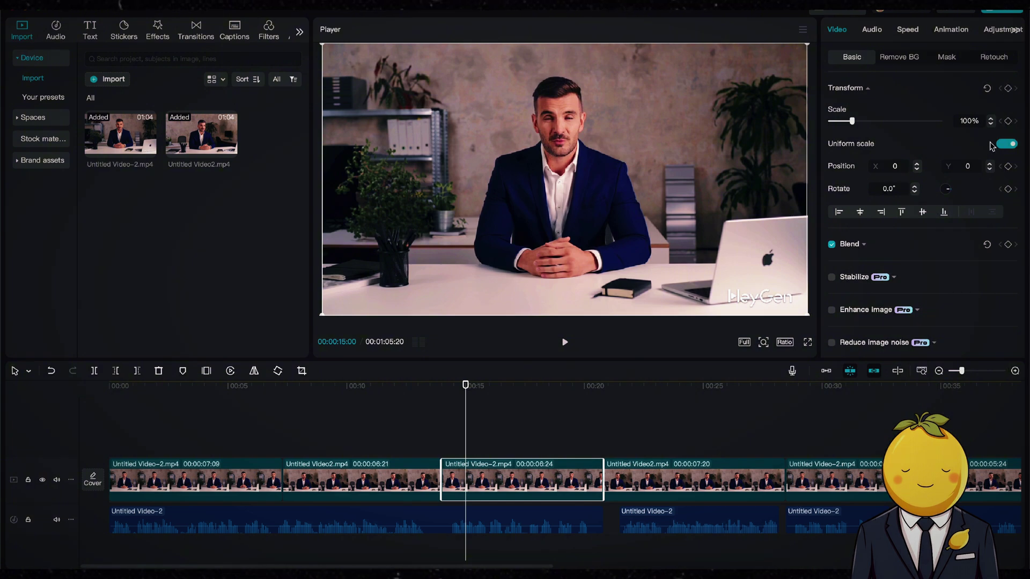
Add a later zoom keyframe to the current avatar clip and preview the zoom from its first keyframe
left_click(595, 397)
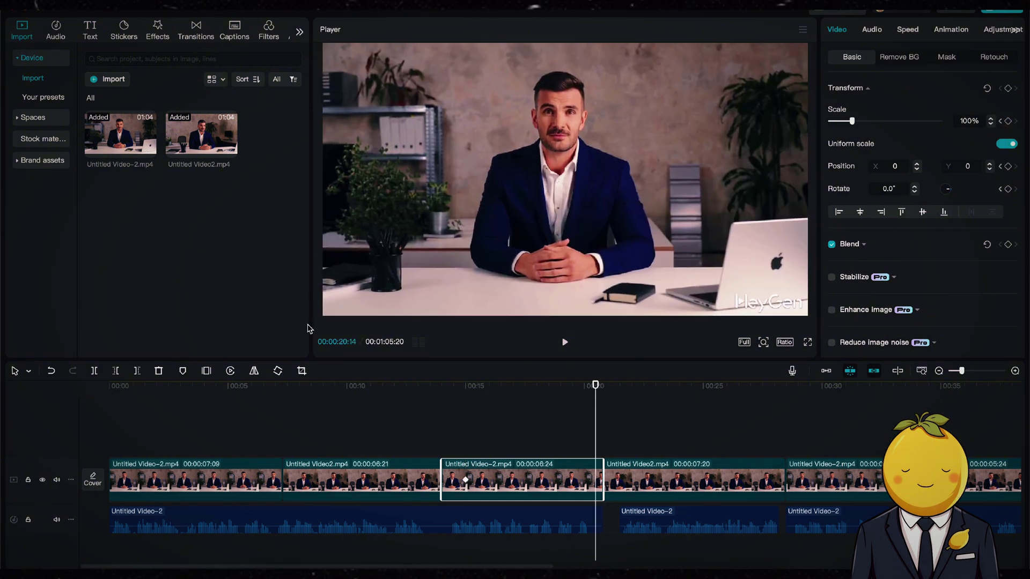
left_click(464, 480)
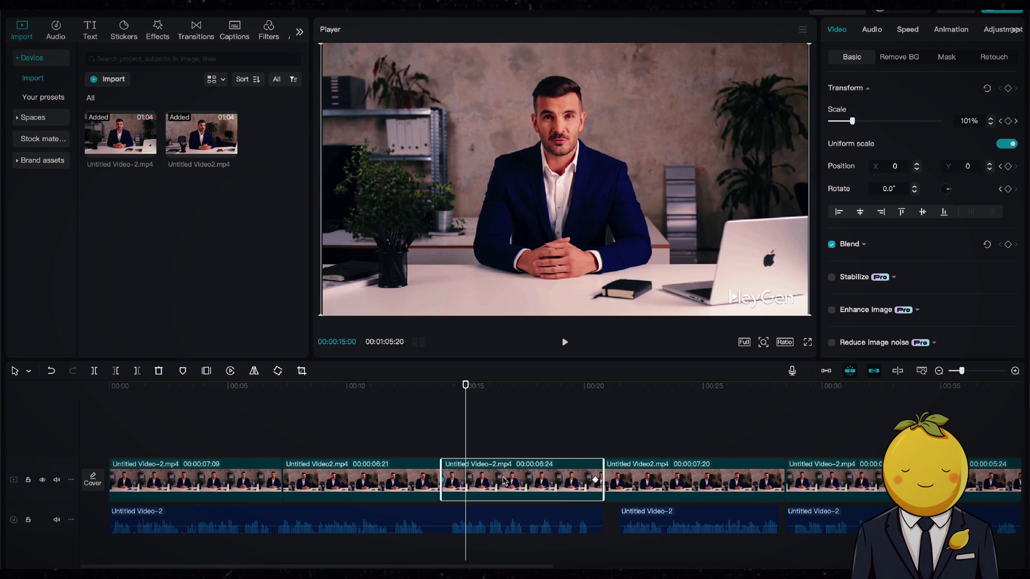
key("space")
scroll(566, 504, "right", 6)
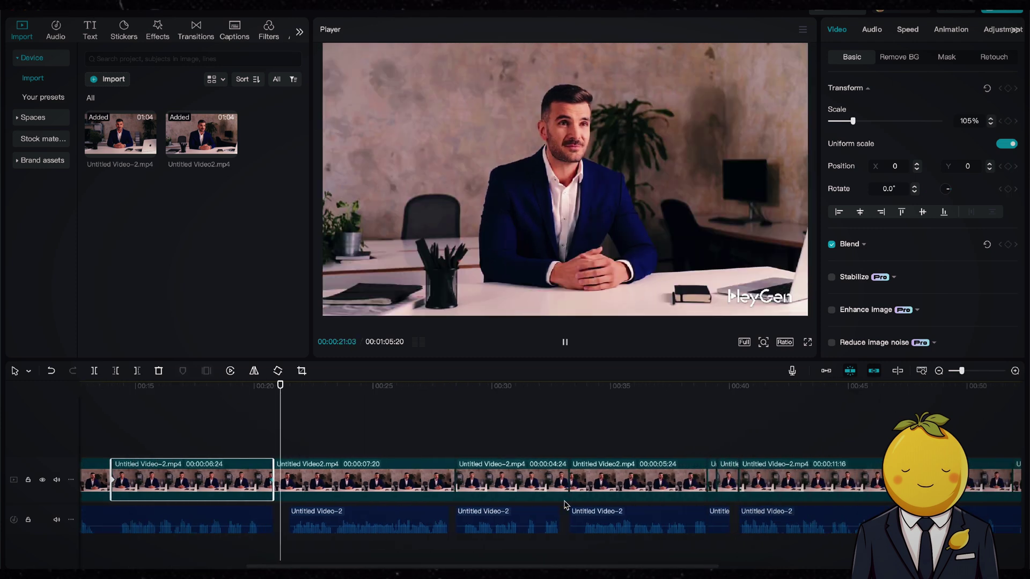
key("space")
left_click(1008, 88)
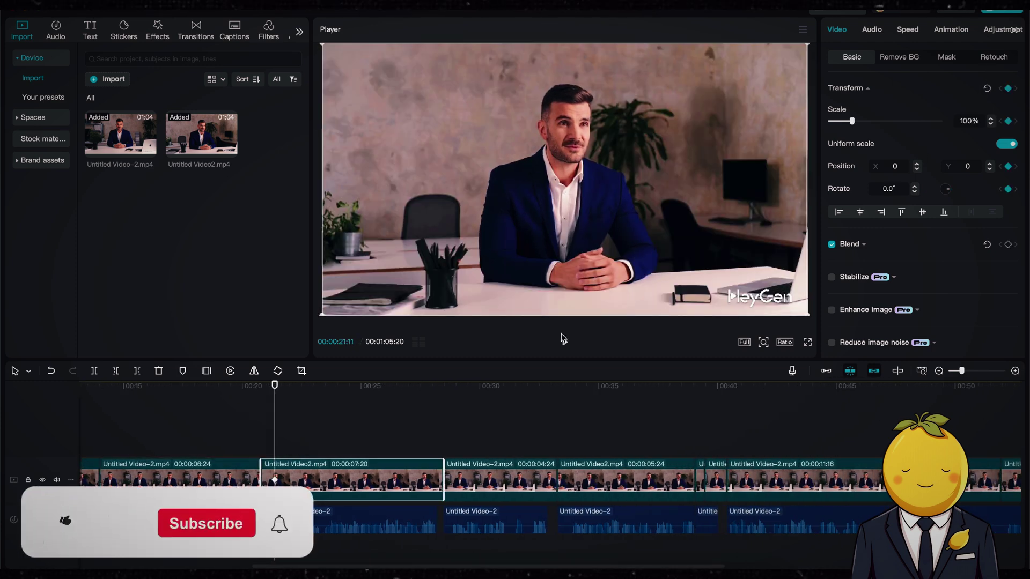
left_click(409, 392)
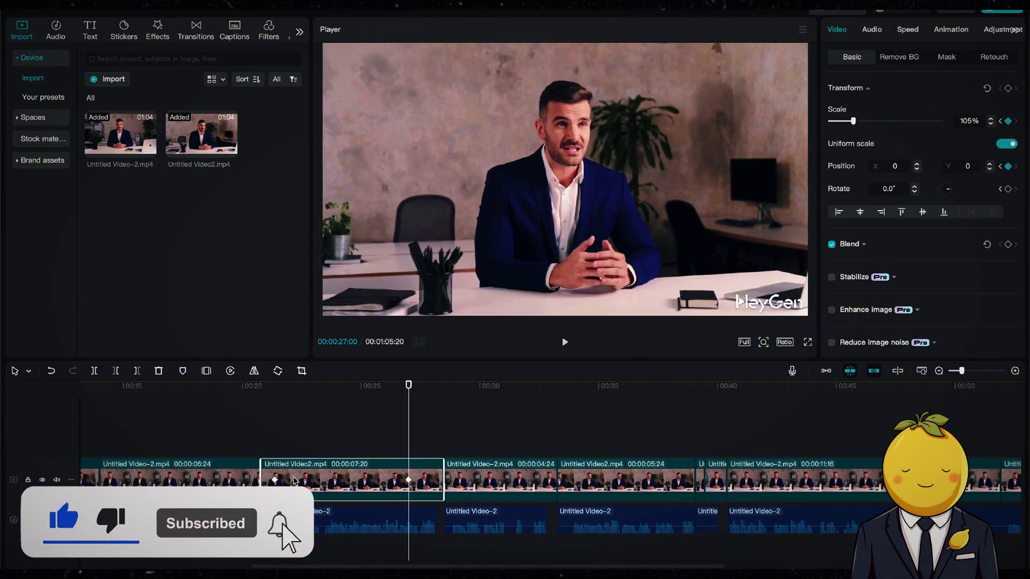
left_click(275, 479)
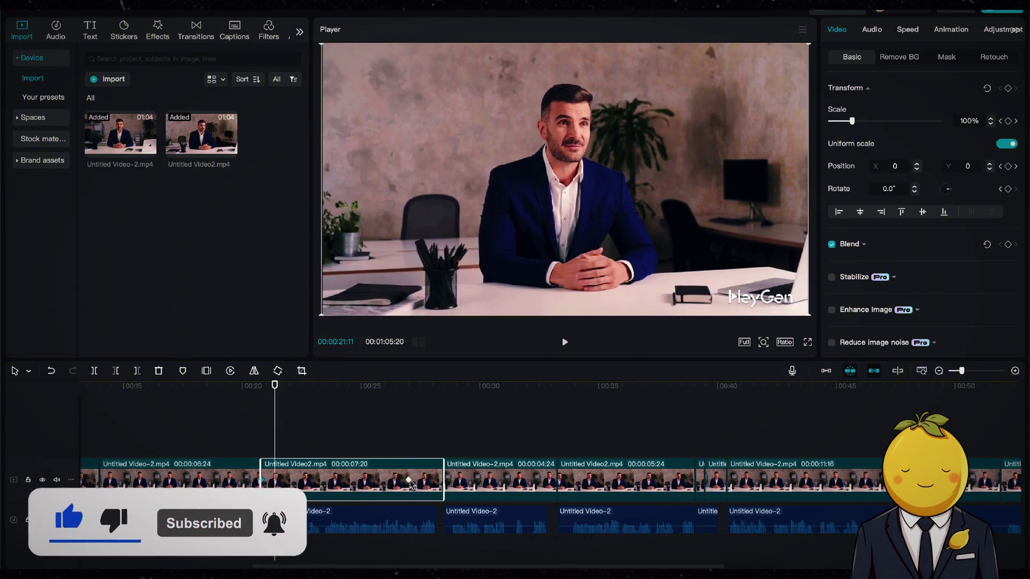
left_click(449, 411)
Zoom the next clip in to 105% at a later point and play back the zoom
left_click(508, 484)
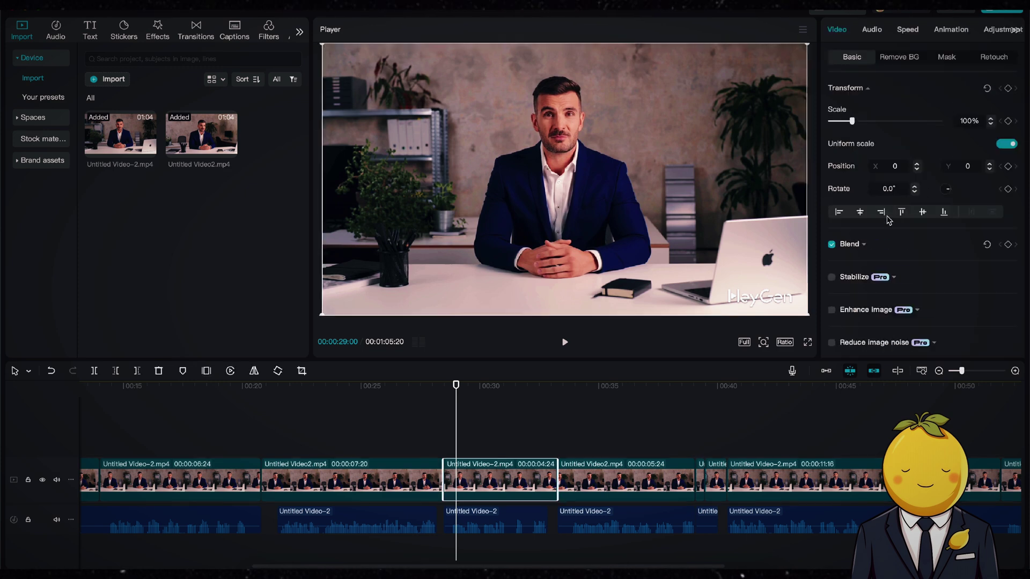
left_click(537, 386)
left_click_drag(323, 315, 335, 369)
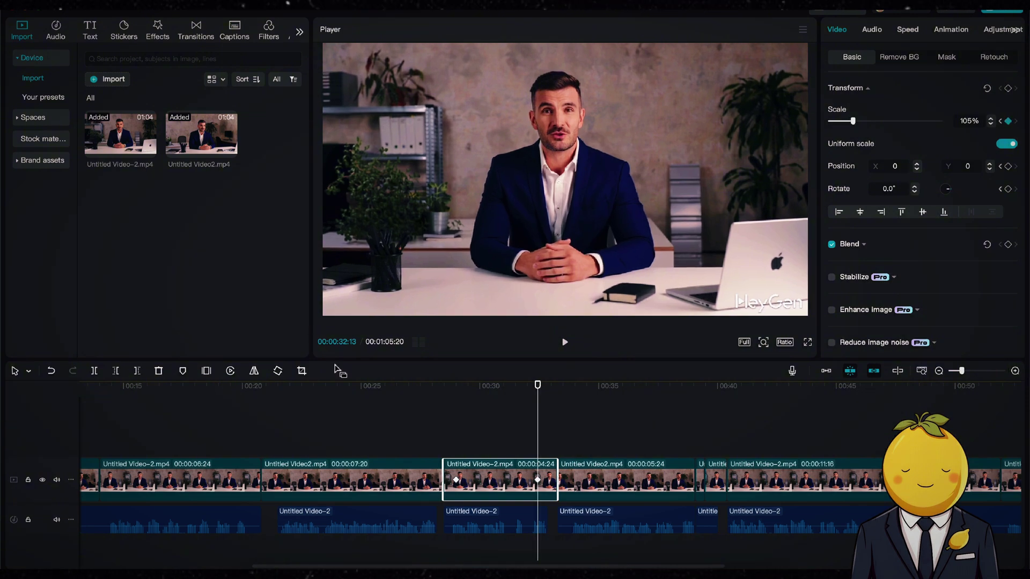
left_click(457, 480)
key("space")
scroll(536, 482, "right", 5)
left_click(286, 482)
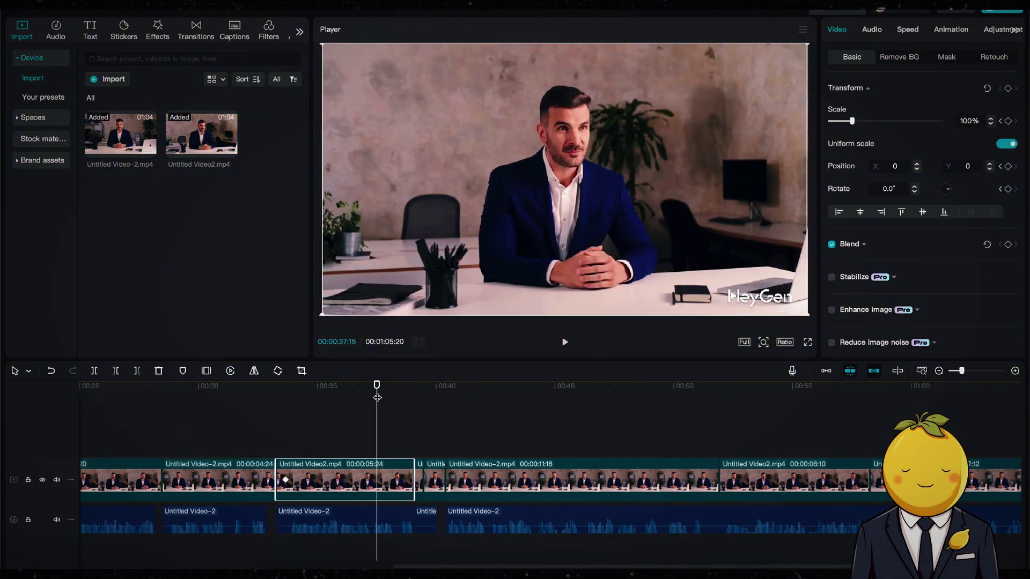
left_click(382, 436)
key("space")
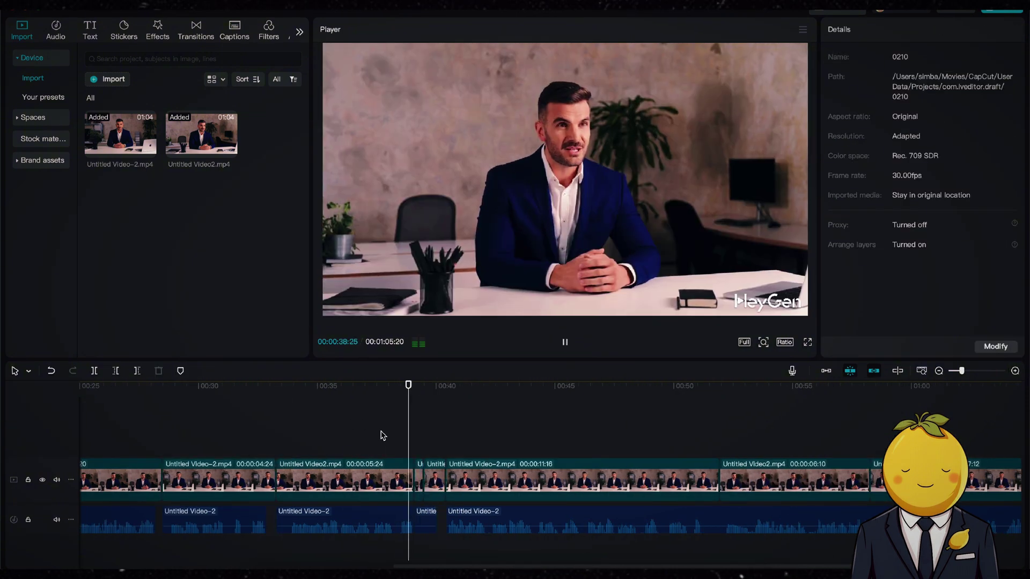
key("space")
Delete two short leftover slivers and stretch the neighbouring clips over the gaps
left_click(419, 481)
key("Delete")
left_click_drag(413, 481, 423, 481)
left_click(395, 445)
key("space")
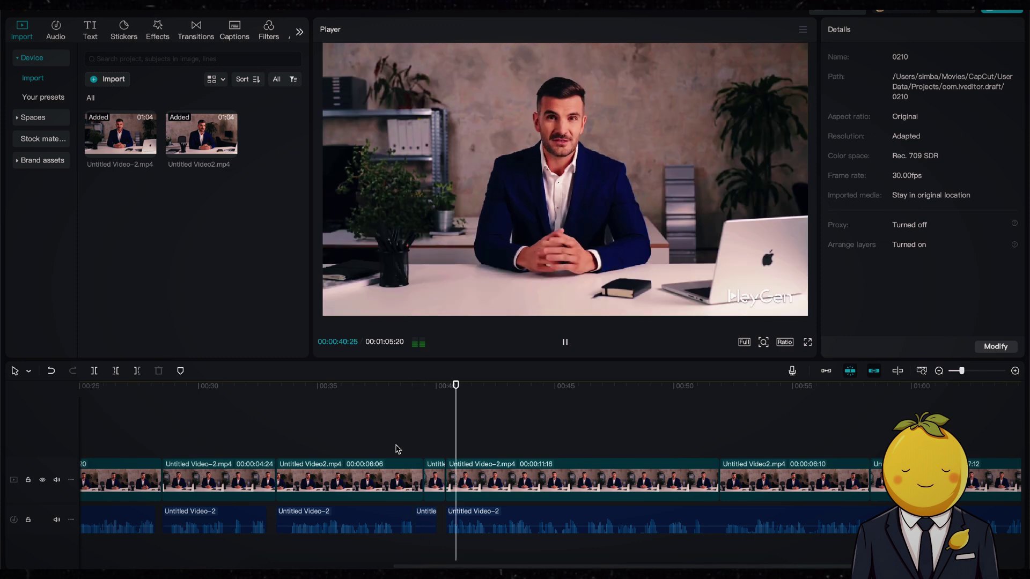
key("space")
left_click(434, 481)
key("Delete")
left_click_drag(445, 481, 423, 481)
left_click(412, 446)
key("space")
Scale the clip after the join up slightly, preview it, and start zooming Untitled Video2.mp4
key("space")
left_click(506, 490)
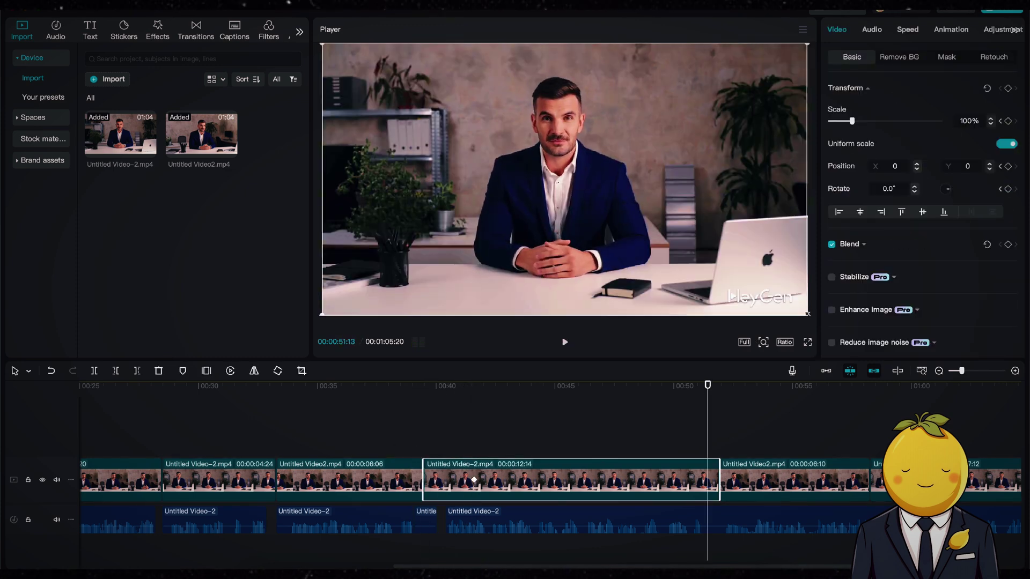
left_click_drag(808, 314, 818, 321)
left_click(473, 480)
key("space")
scroll(520, 499, "right", 5)
key("space")
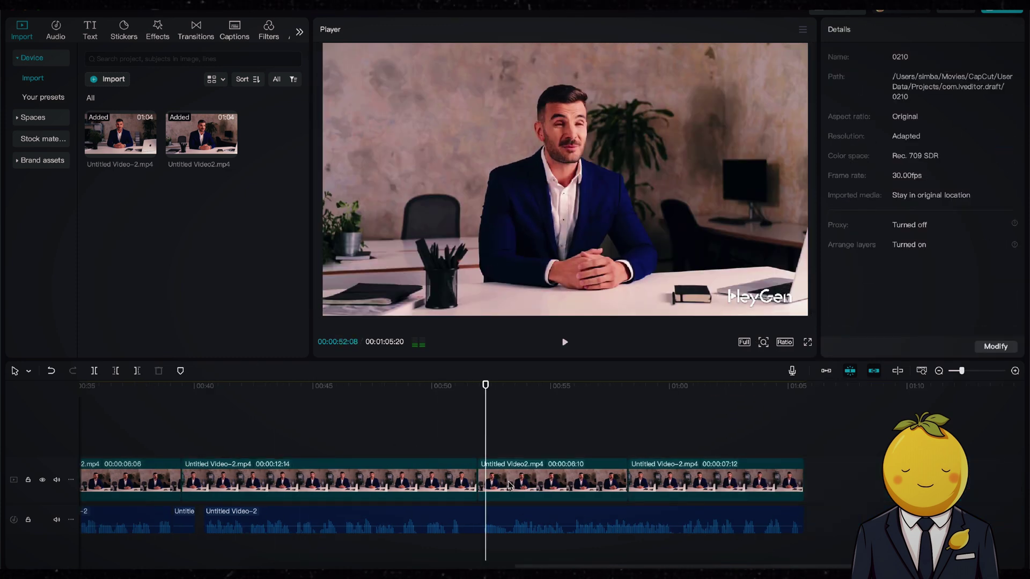
left_click(509, 485)
left_click(596, 386)
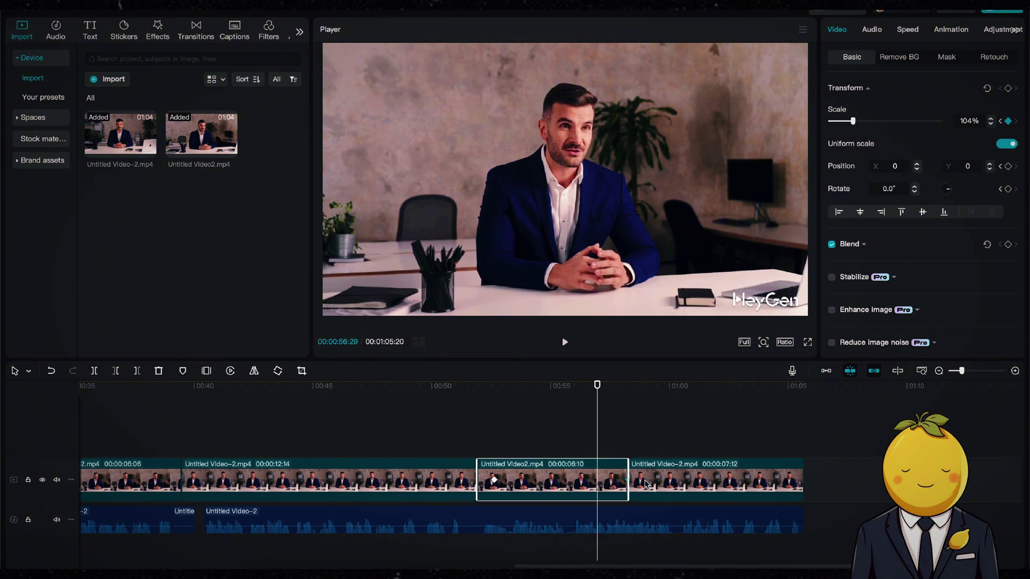
left_click(494, 479)
Add the flat Italian flag sticker from an 'italian' search, shrunk and placed bottom-right
key("space")
key("space")
left_click(668, 483)
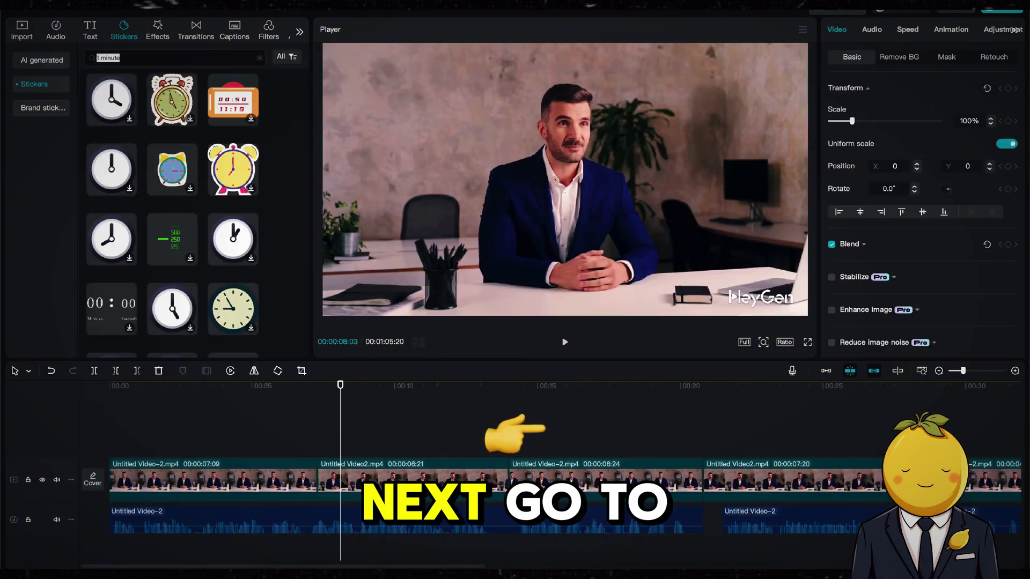
type("italian")
key("Return")
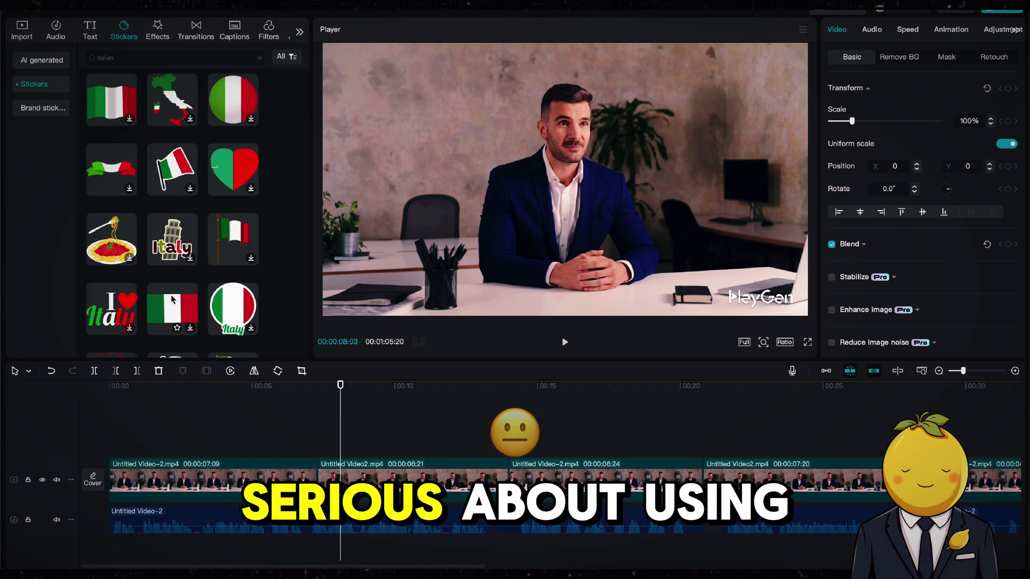
left_click_drag(172, 299, 344, 447)
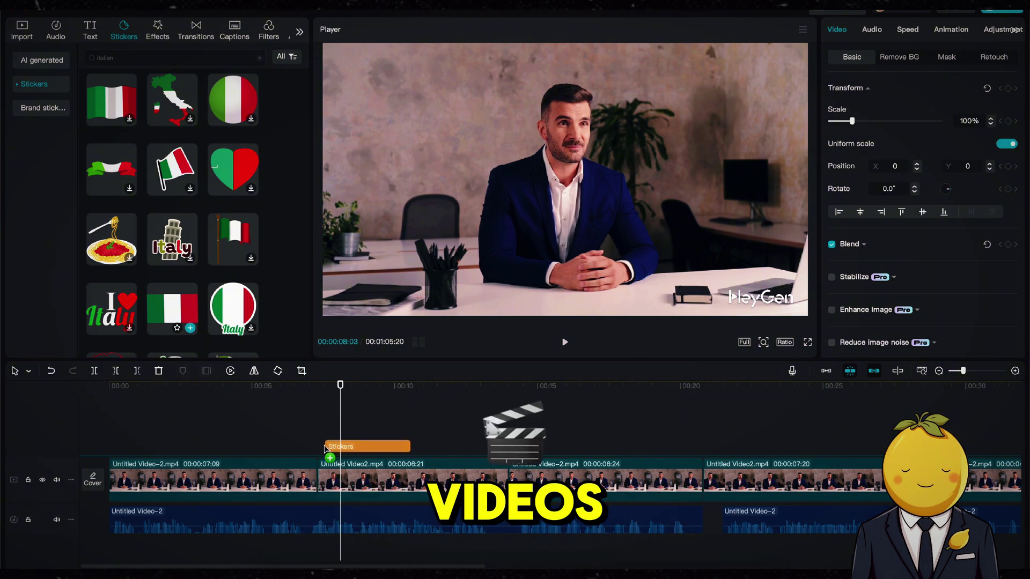
left_click_drag(746, 76, 520, 221)
left_click_drag(563, 180, 753, 299)
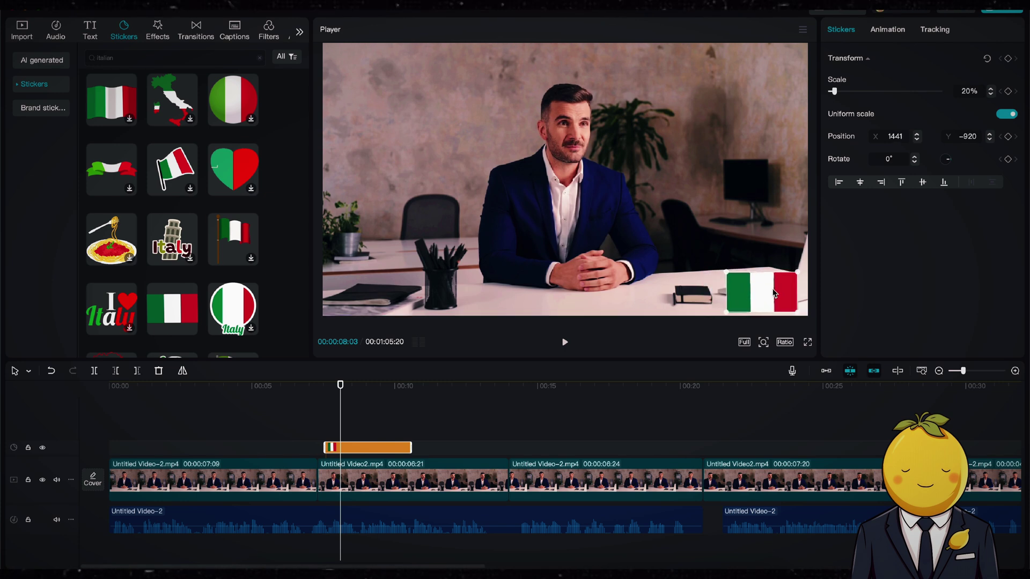
Extend the flag sticker from the video start to the end of the video
left_click_drag(326, 451, 107, 449)
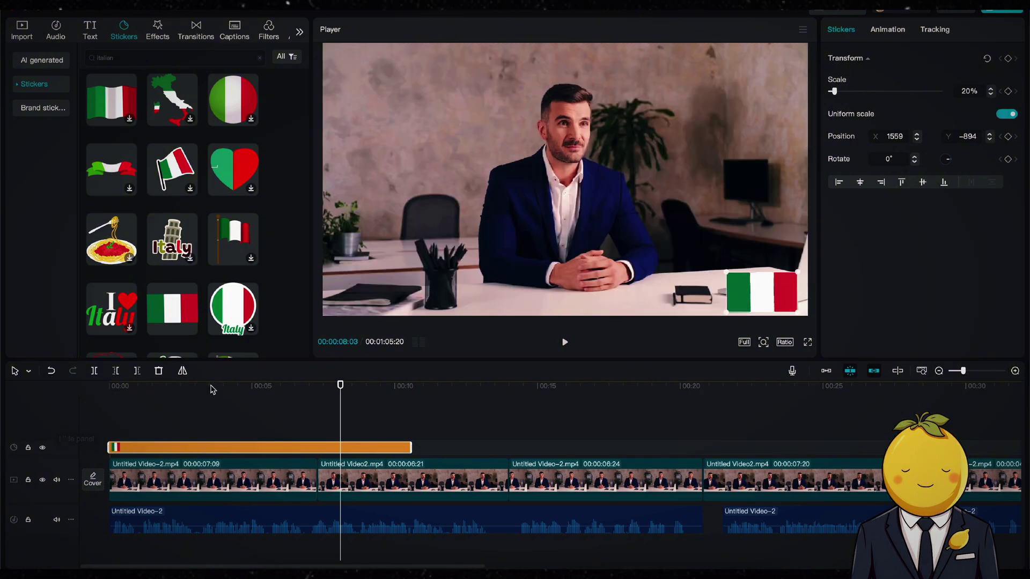
key("space")
left_click_drag(411, 448, 858, 448)
left_click_drag(857, 403, 910, 413)
left_click_drag(963, 372, 959, 371)
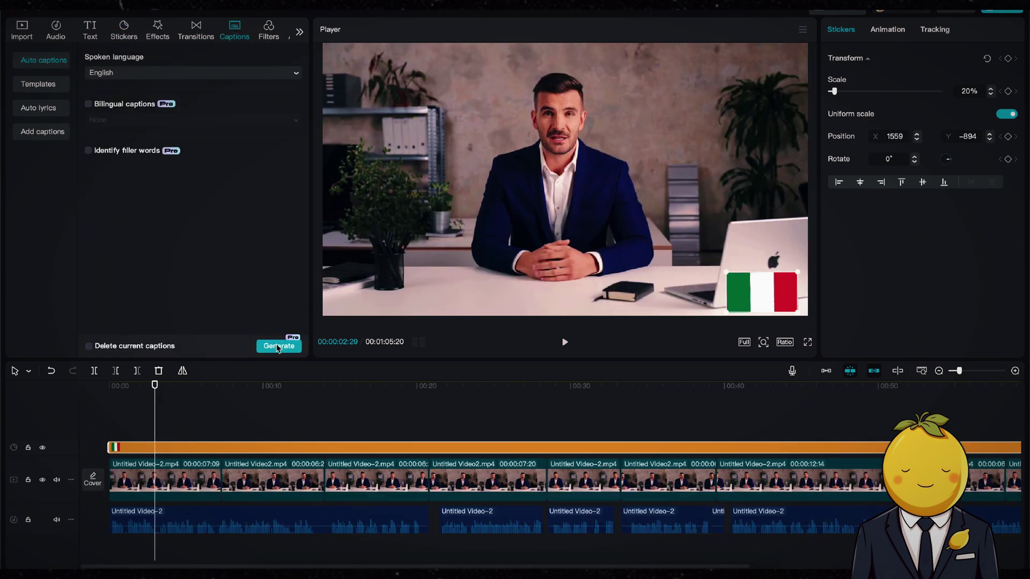
Generate auto captions from the speech and correct the first caption to 'Ciao a tutti'
left_click(279, 346)
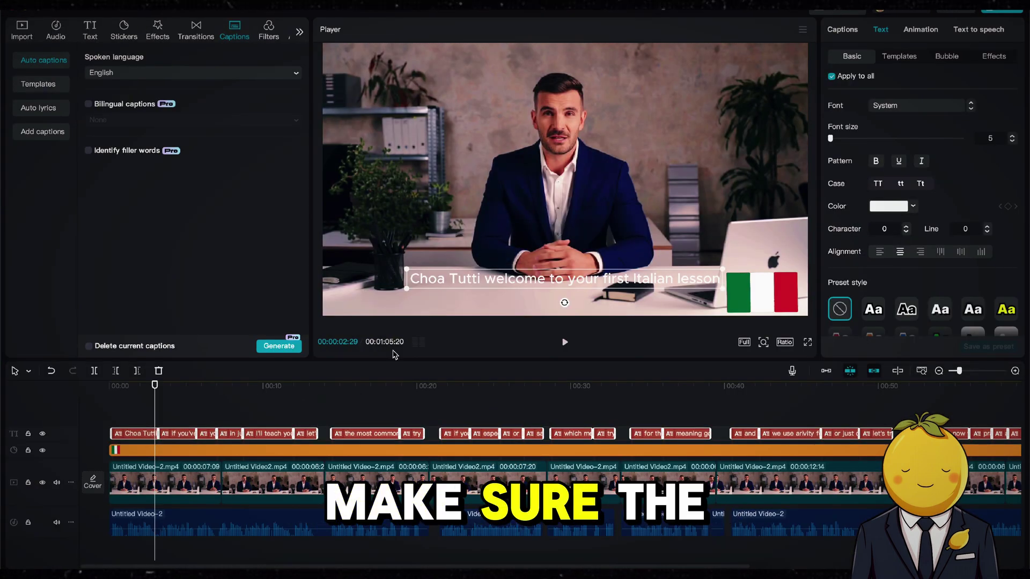
left_click(131, 397)
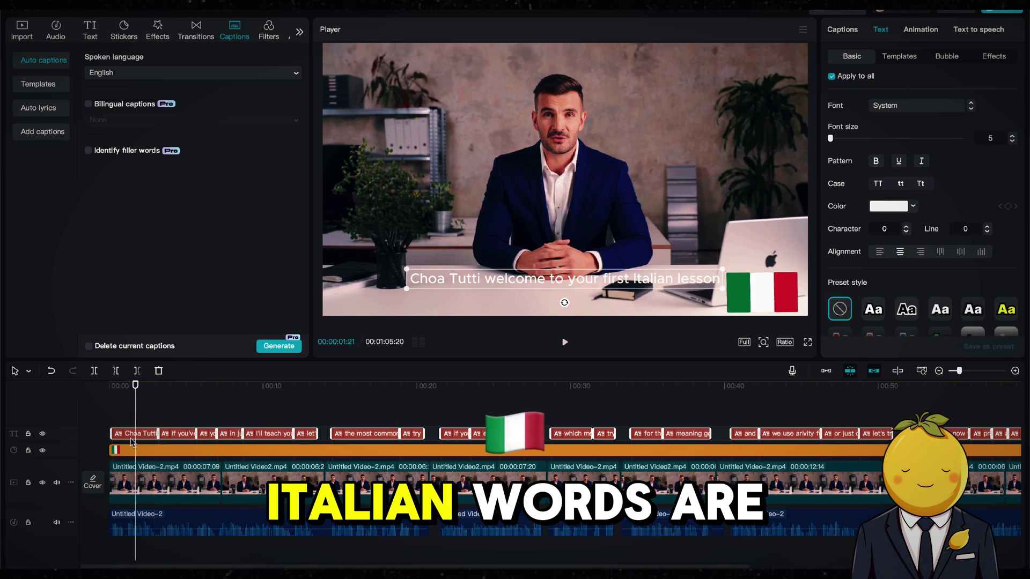
left_click(143, 434)
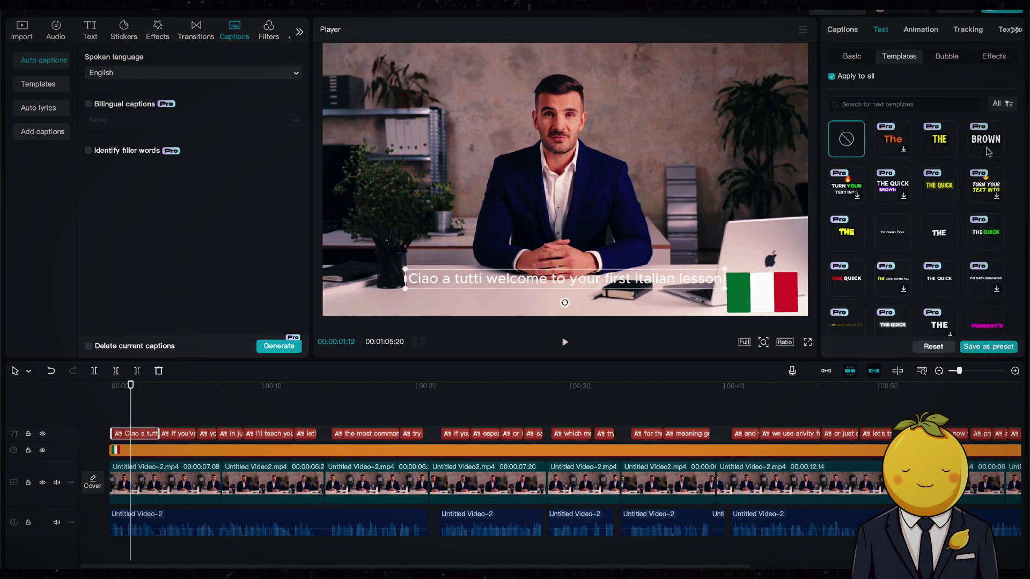
key("space")
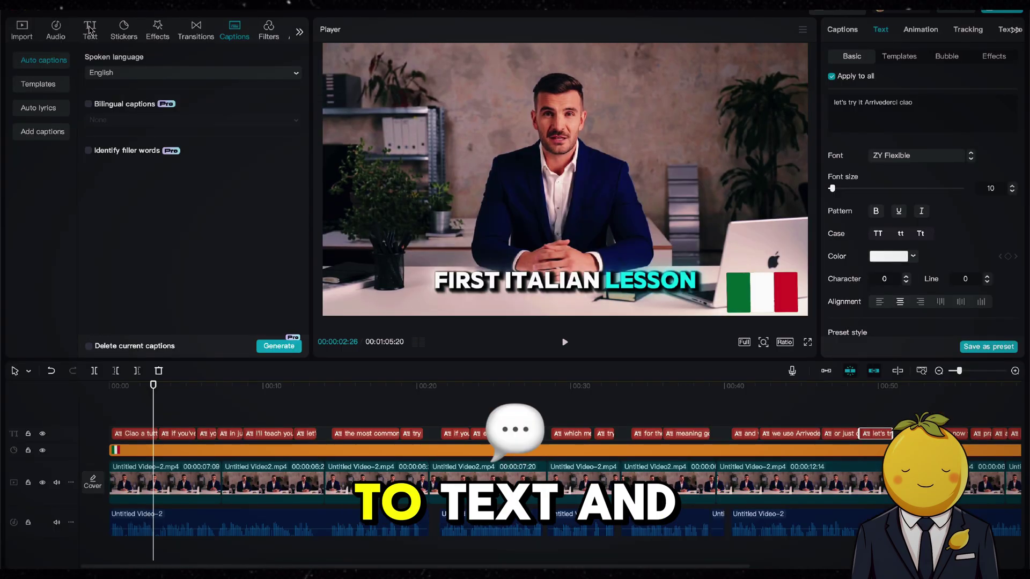
left_click(90, 29)
Add a title text template as a new clip near 00:18 and preview the card
left_click(46, 133)
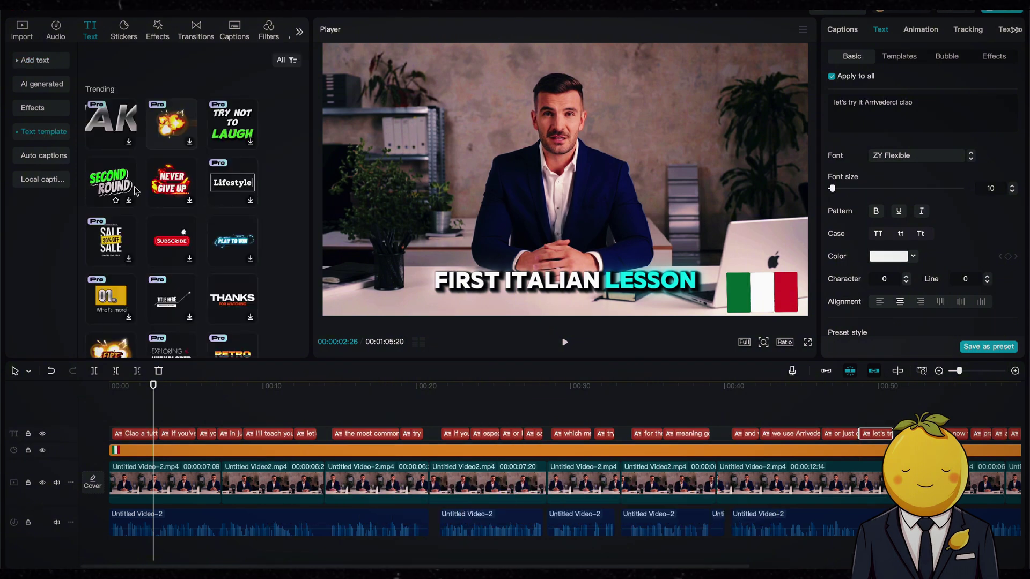
scroll(136, 191, "down", 5)
left_click_drag(239, 193, 163, 376)
left_click_drag(224, 272, 258, 272)
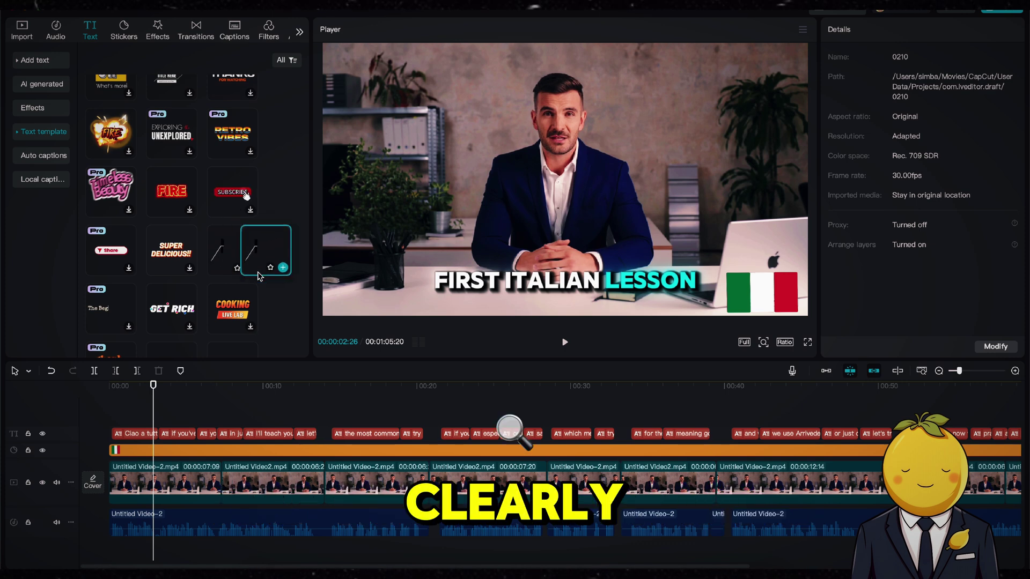
left_click_drag(209, 399, 338, 407)
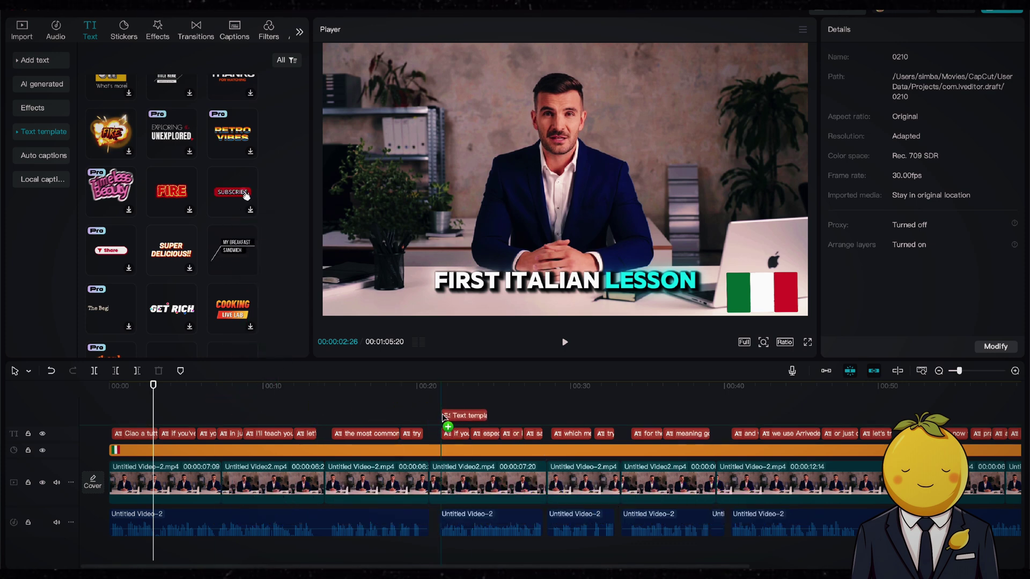
left_click_drag(444, 415, 445, 416)
left_click(390, 396)
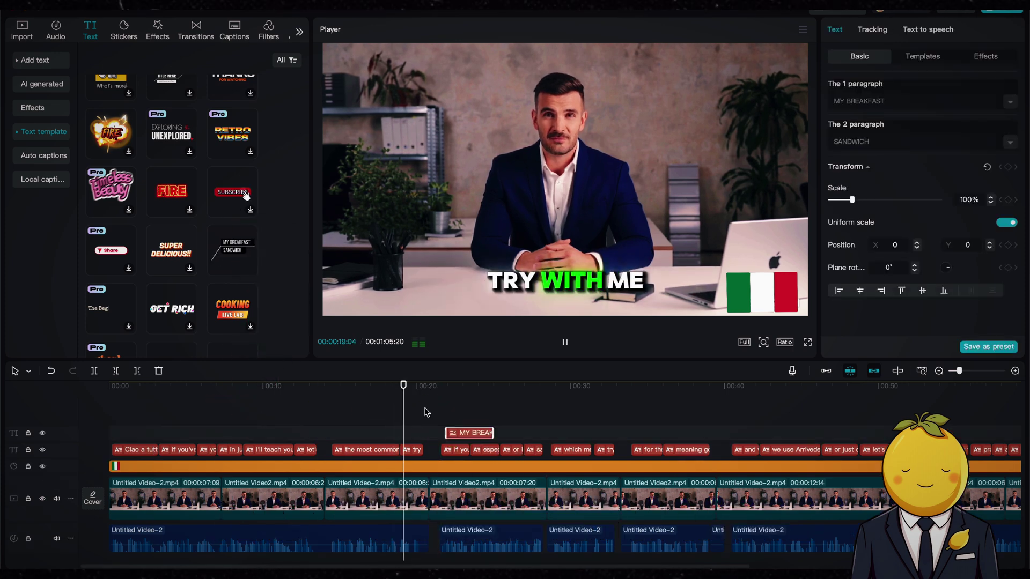
left_click(332, 398)
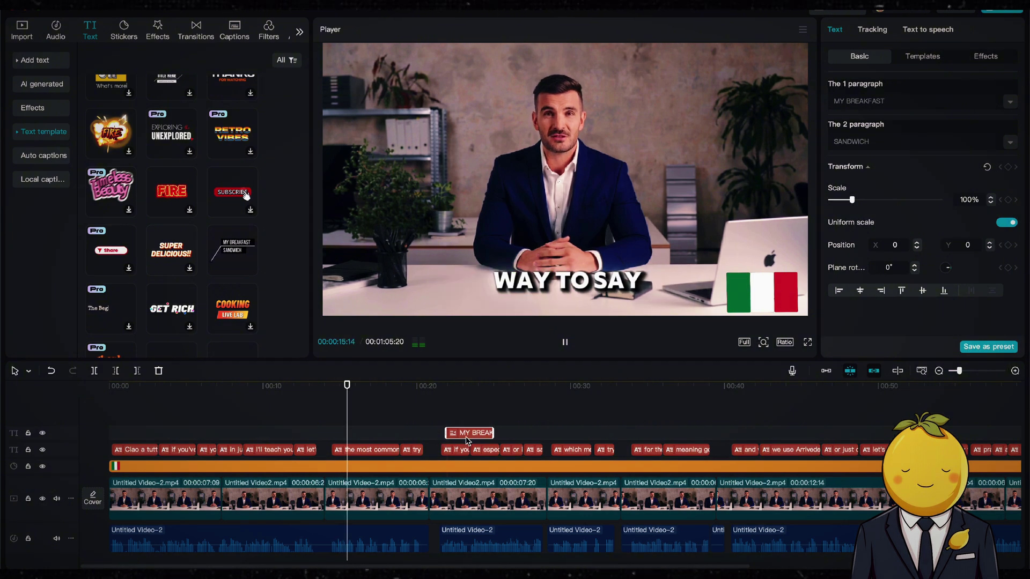
key("space")
key("space")
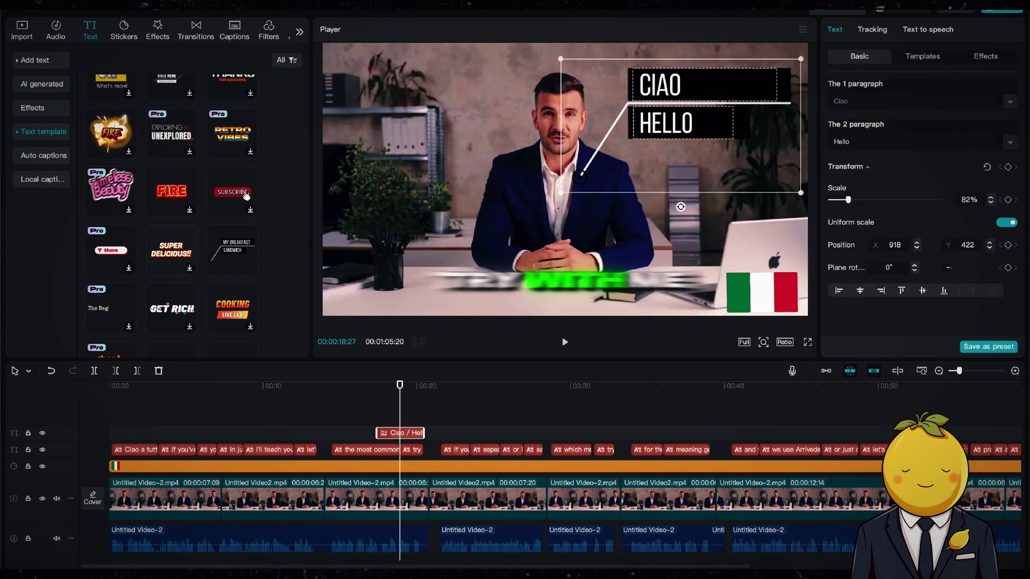
key("space")
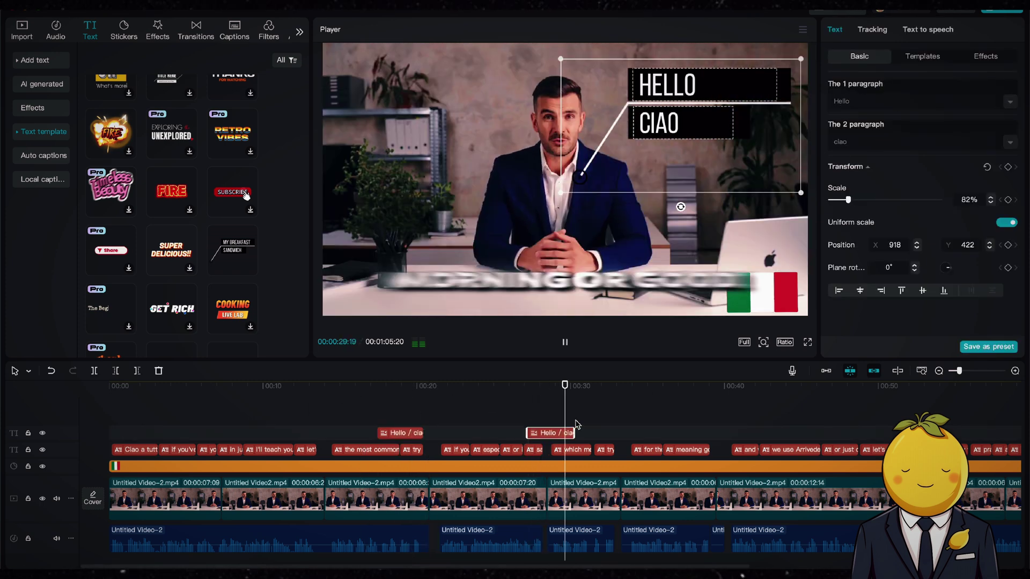
Change the translation line to 'goodmorning /goodday', edit the Buonasera card, and shift Arrivederci slightly earlier
left_click(390, 432)
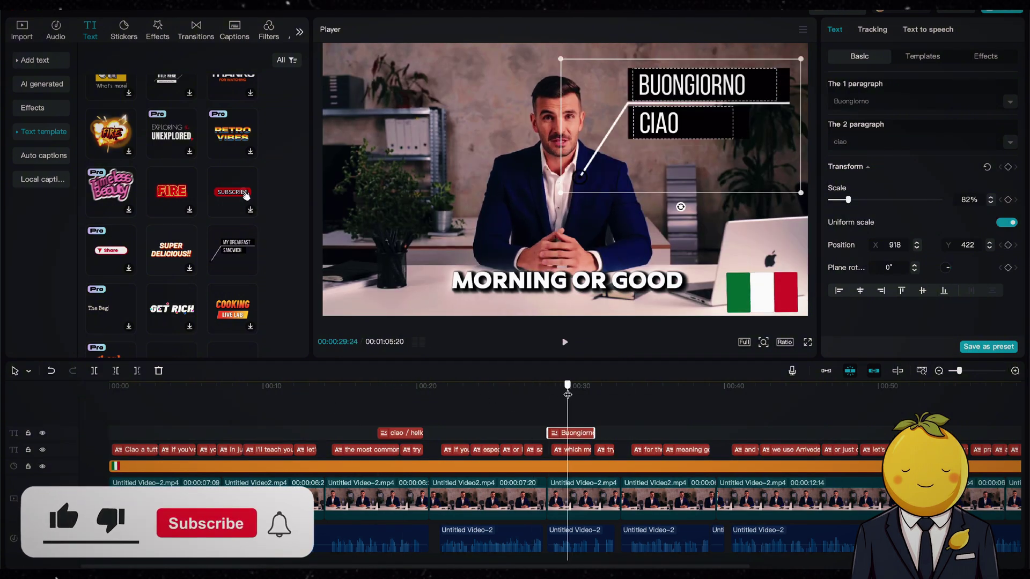
double_click(841, 142)
mouse_move(568, 394)
left_mouse_down()
mouse_move(580, 396)
mouse_move(551, 402)
left_mouse_up()
type("goodmorning /goodday")
key("space")
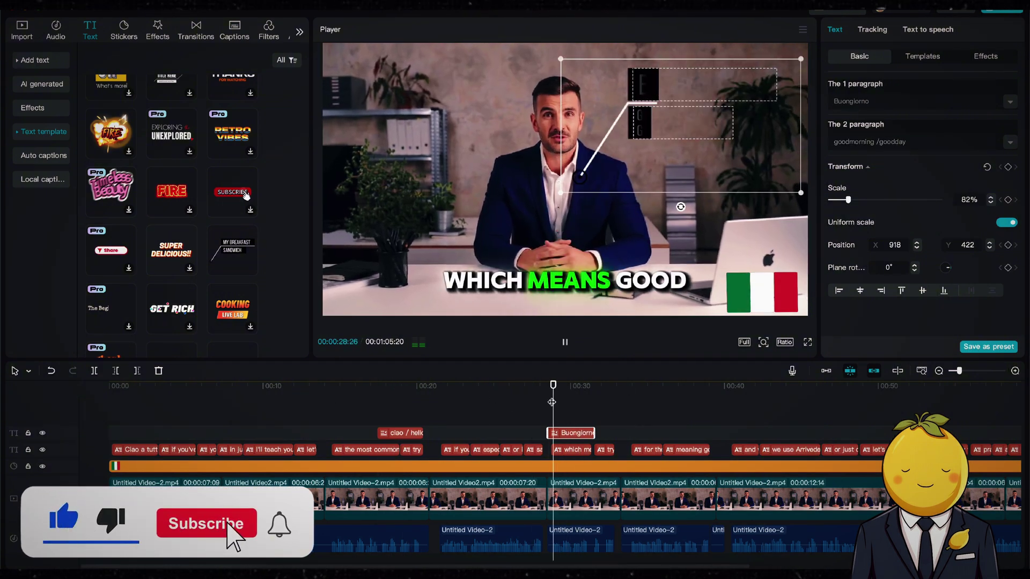
double_click(920, 102)
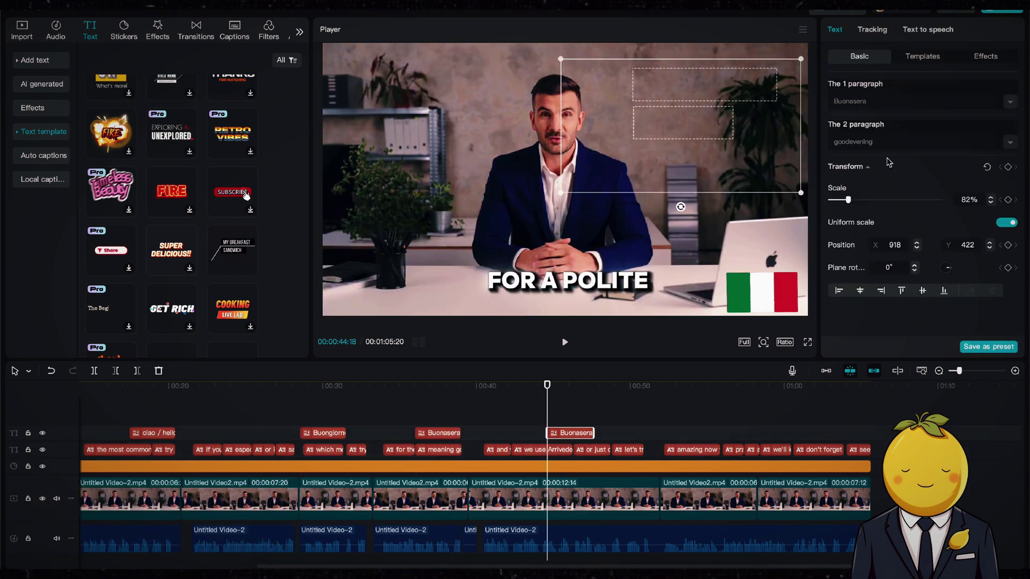
left_click(558, 403)
left_click_drag(571, 436, 570, 436)
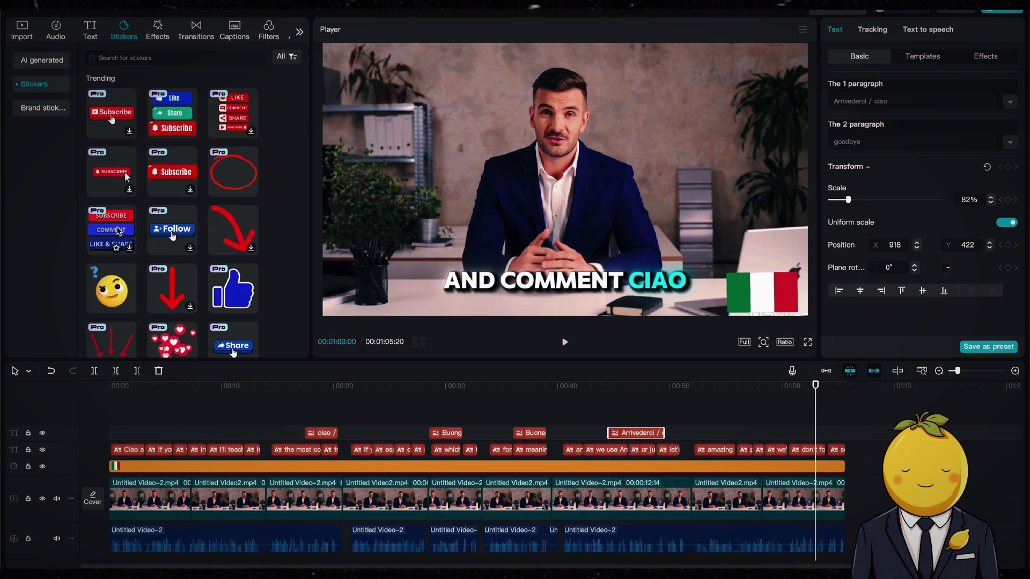
Place the Subscribe, Comment, Like & Share sticker near 1:00 and shrink it to 22%
left_click_drag(796, 437, 794, 435)
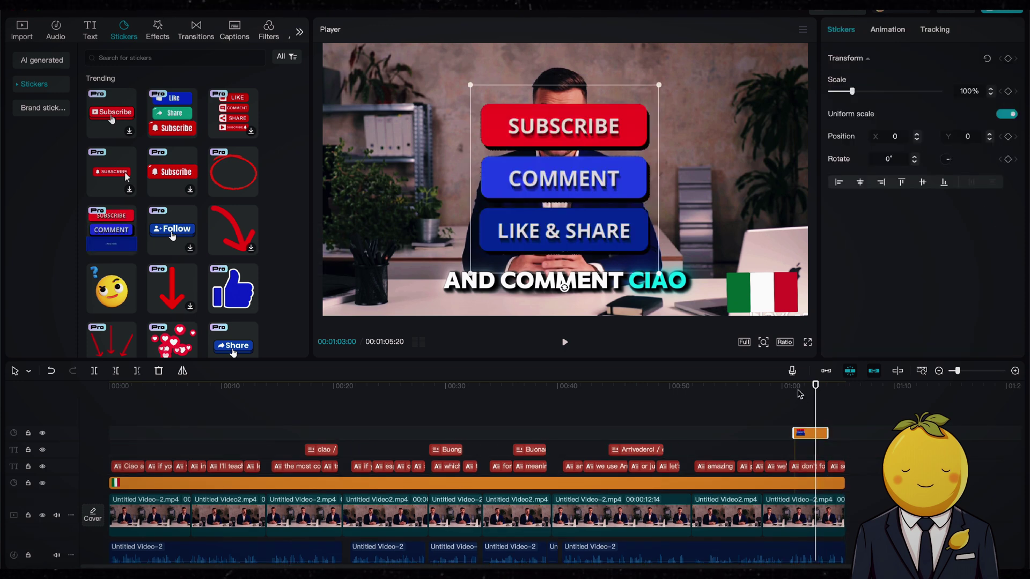
left_click(788, 391)
key("space")
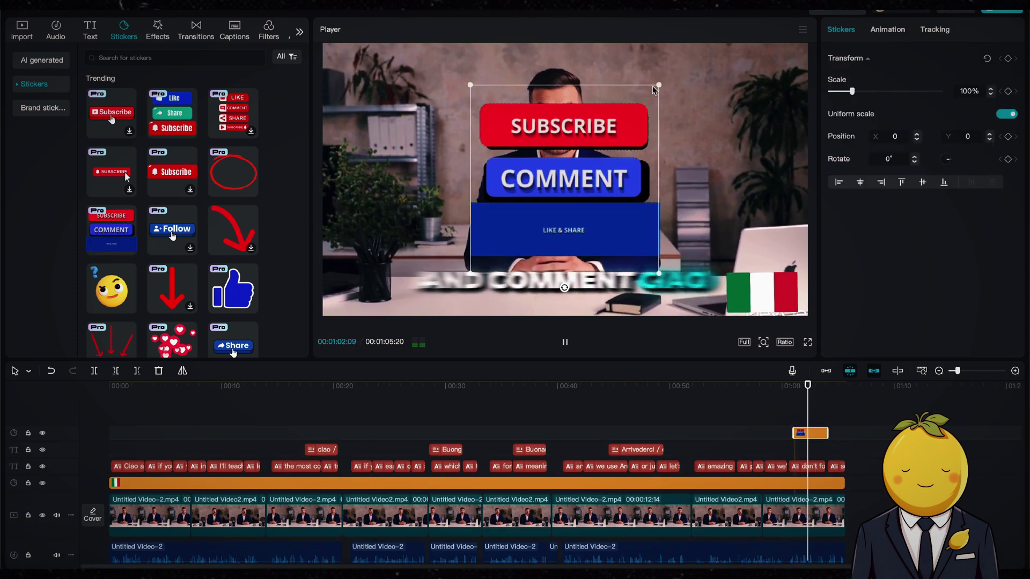
left_click_drag(658, 84, 557, 162)
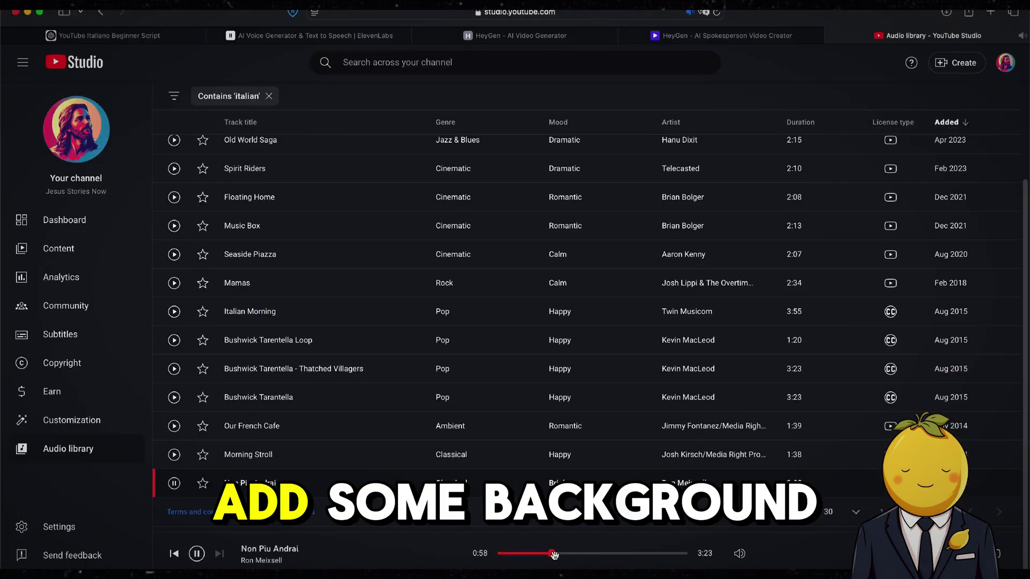
Preview Morning Stroll, then leave Our French Cafe playing
left_click(174, 455)
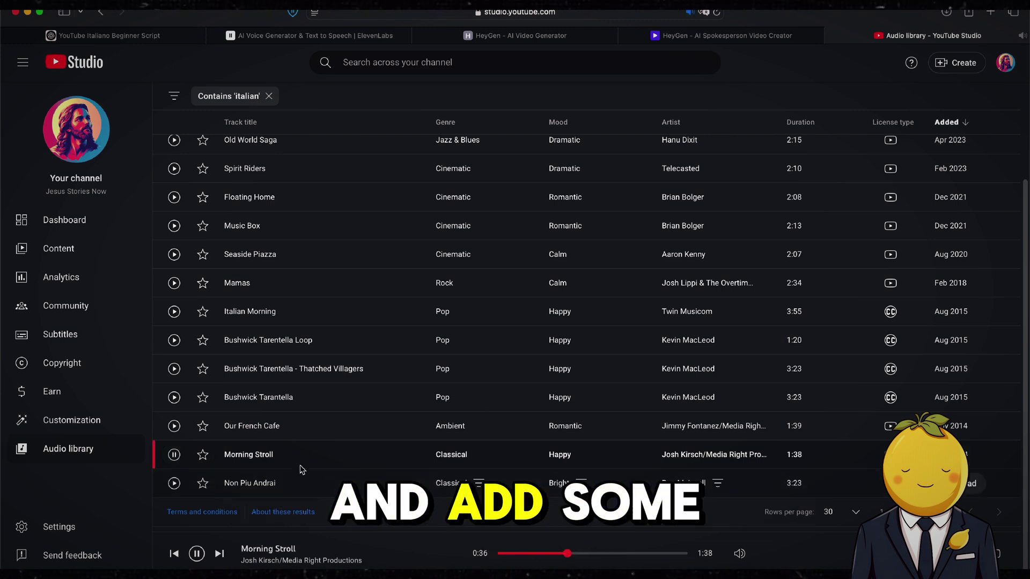
left_click(173, 426)
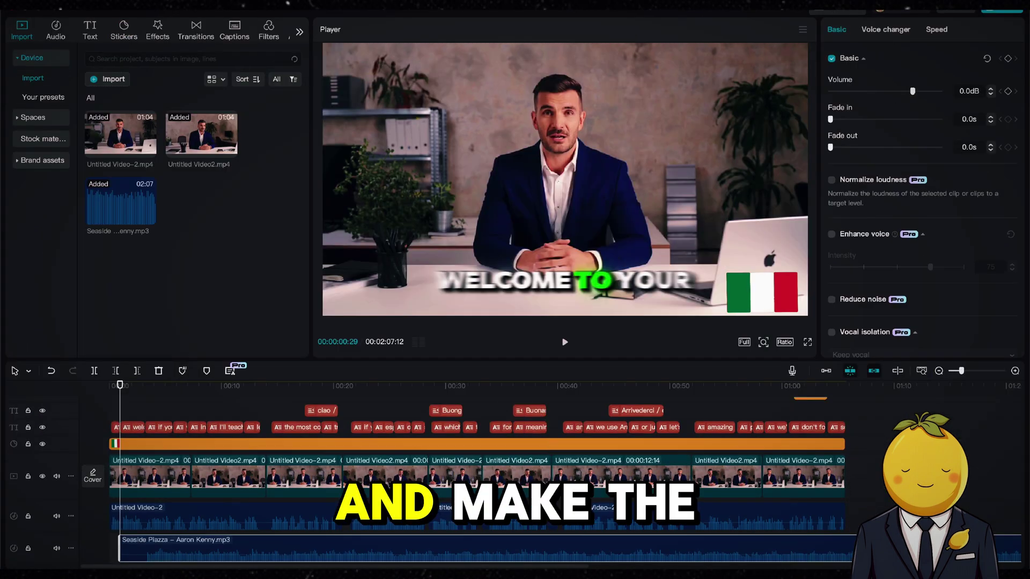
Trim Seaside Piazza's silent start, move it to 0:00, and play it beneath the voice
mouse_move(119, 519)
left_mouse_down()
mouse_move(161, 526)
mouse_move(130, 527)
left_mouse_up()
key("space")
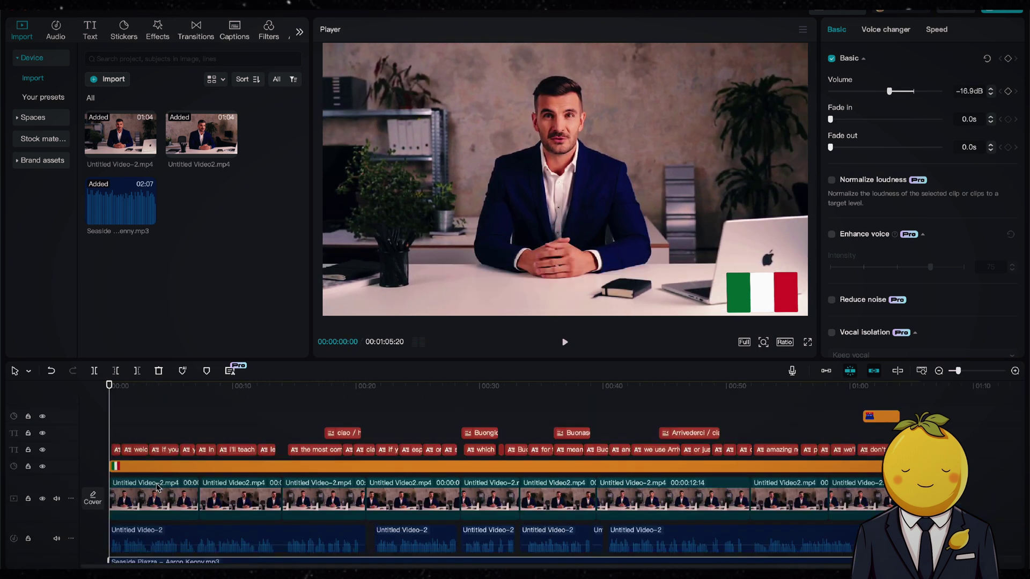
Apply the 1.3s Click Open in-animation to the first video clip
left_click(871, 29)
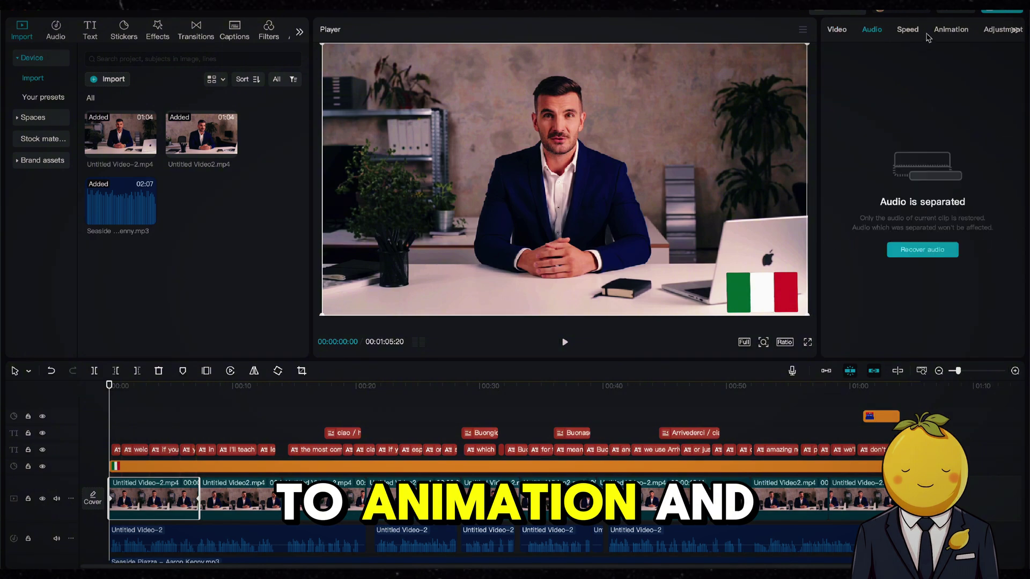
left_click(951, 29)
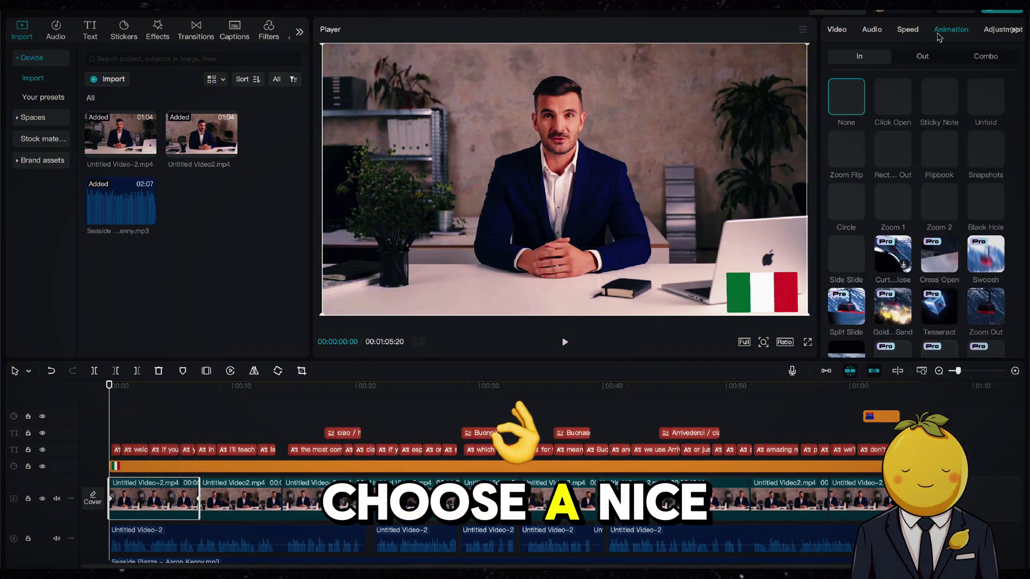
left_click(890, 98)
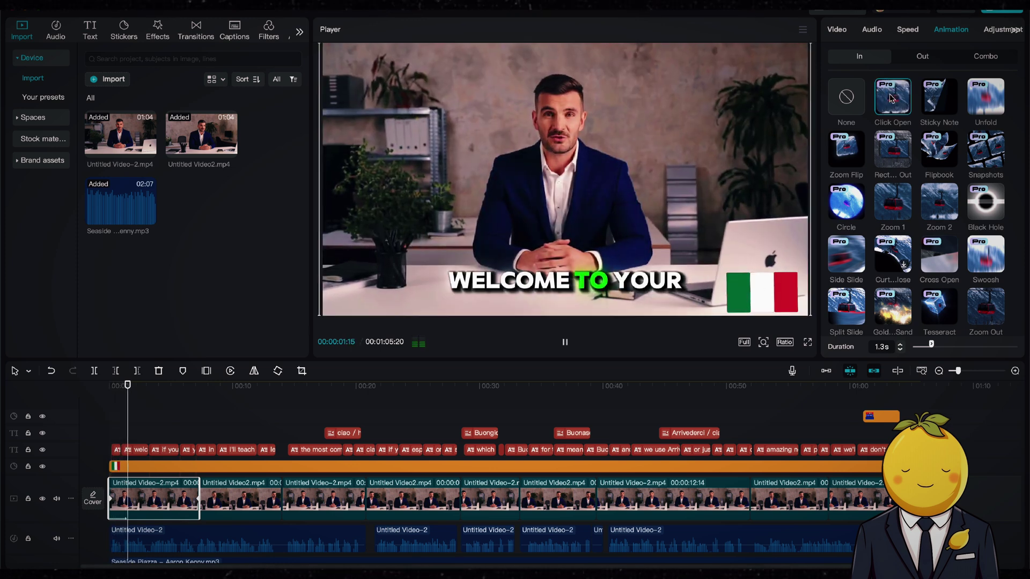
left_click(275, 36)
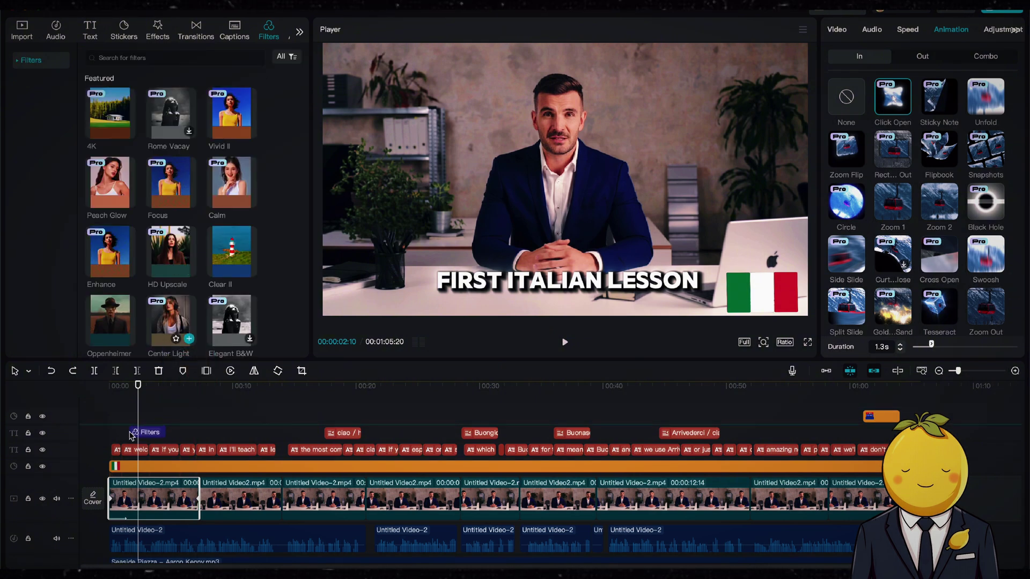
Add Center Light at intensity 25, Clear II and a lowered Maldives filter, stretched full-length
left_click_drag(132, 435, 133, 434)
left_click_drag(917, 110, 858, 110)
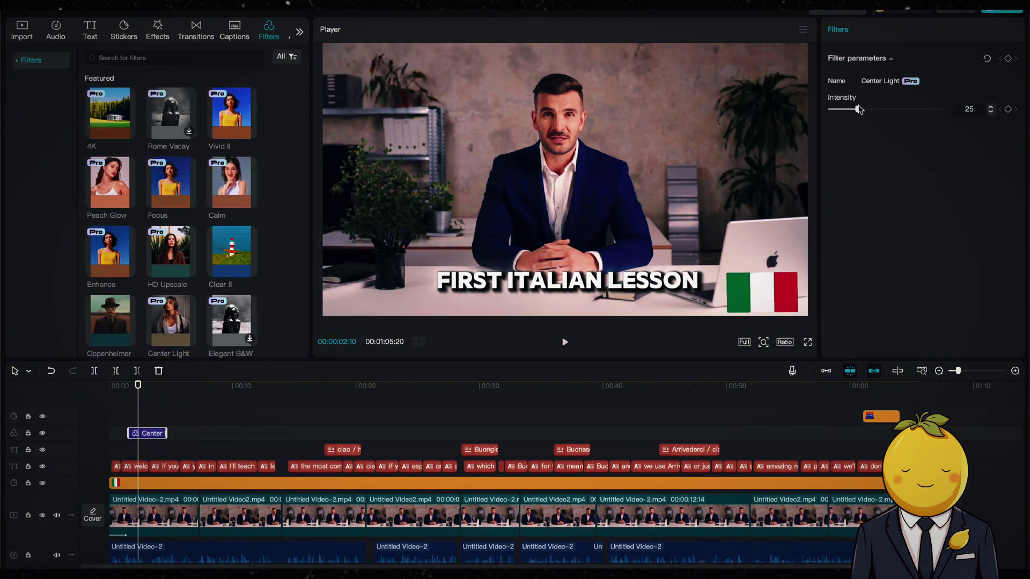
left_click(249, 269)
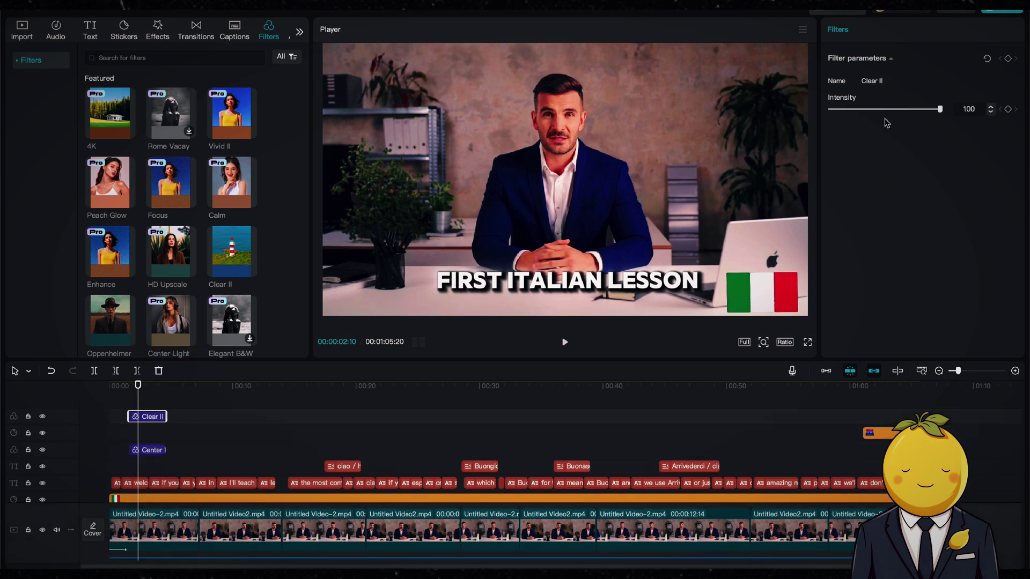
scroll(164, 271, "down", 3)
left_click(250, 320)
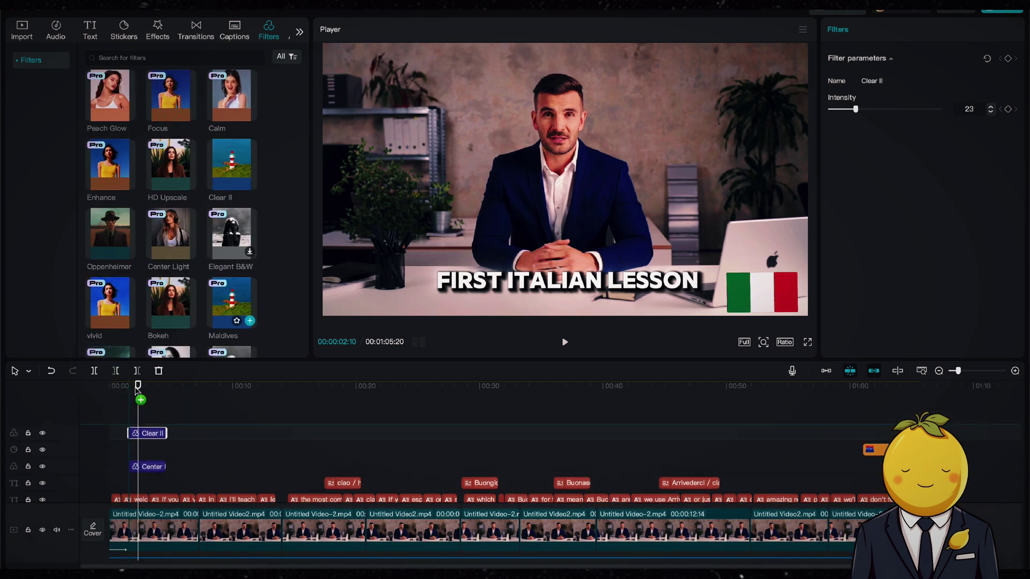
left_click_drag(864, 109, 850, 109)
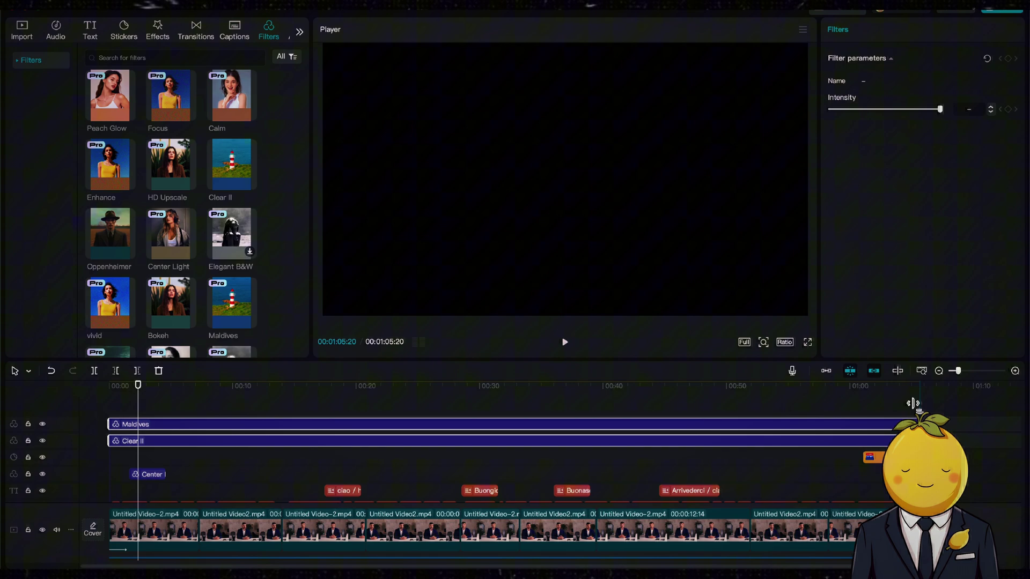
left_click_drag(145, 467, 118, 419)
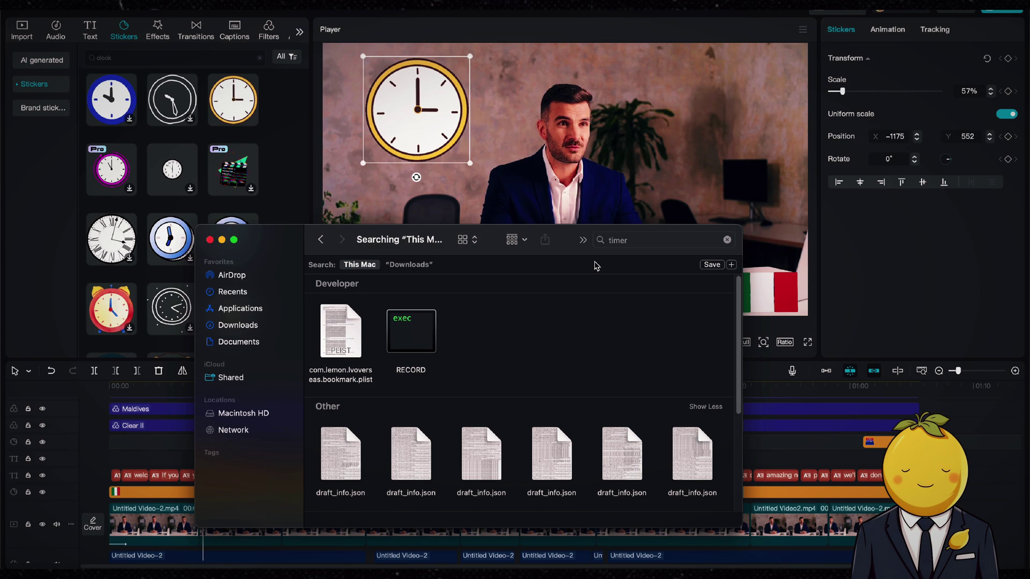
Add Timer Ticks, lower the click sound to -3.8dB, and start the 4K export
left_click(548, 423)
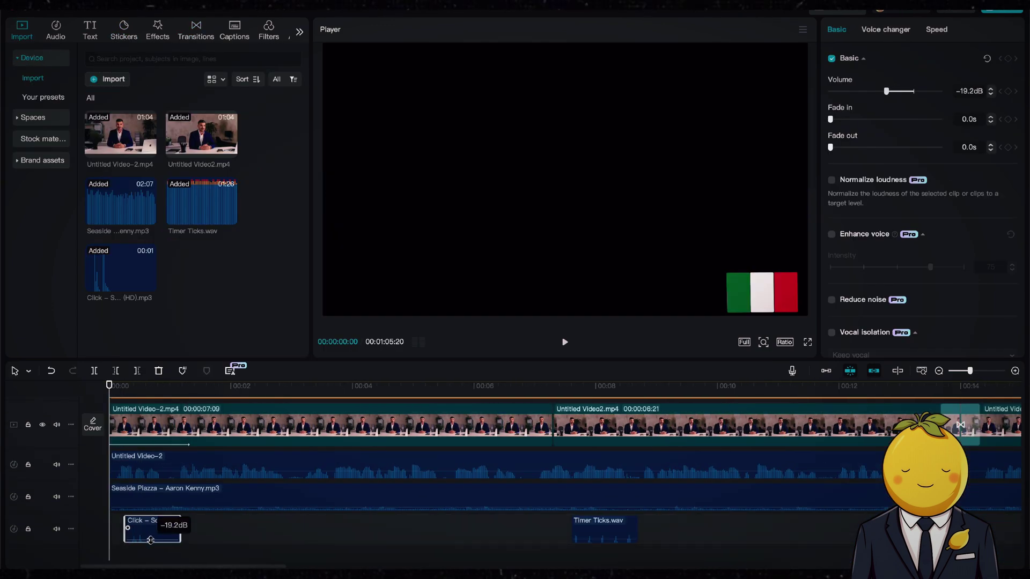
left_click_drag(149, 531, 149, 536)
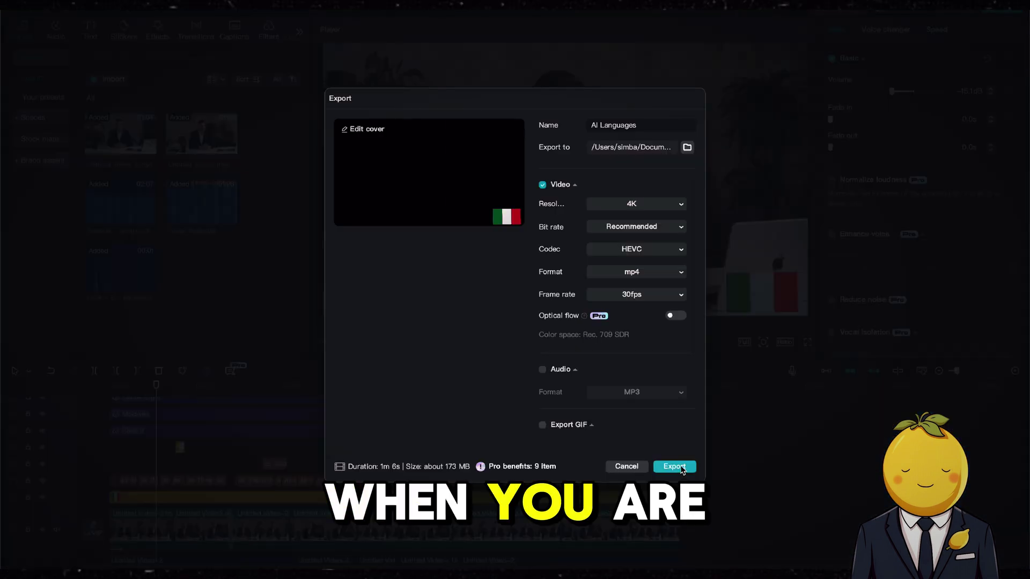
left_click(675, 467)
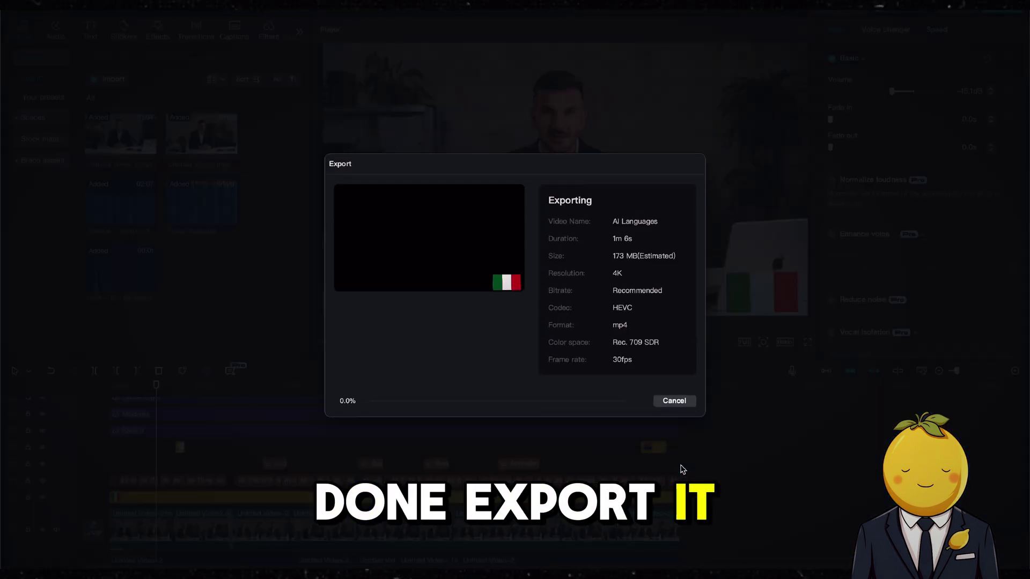